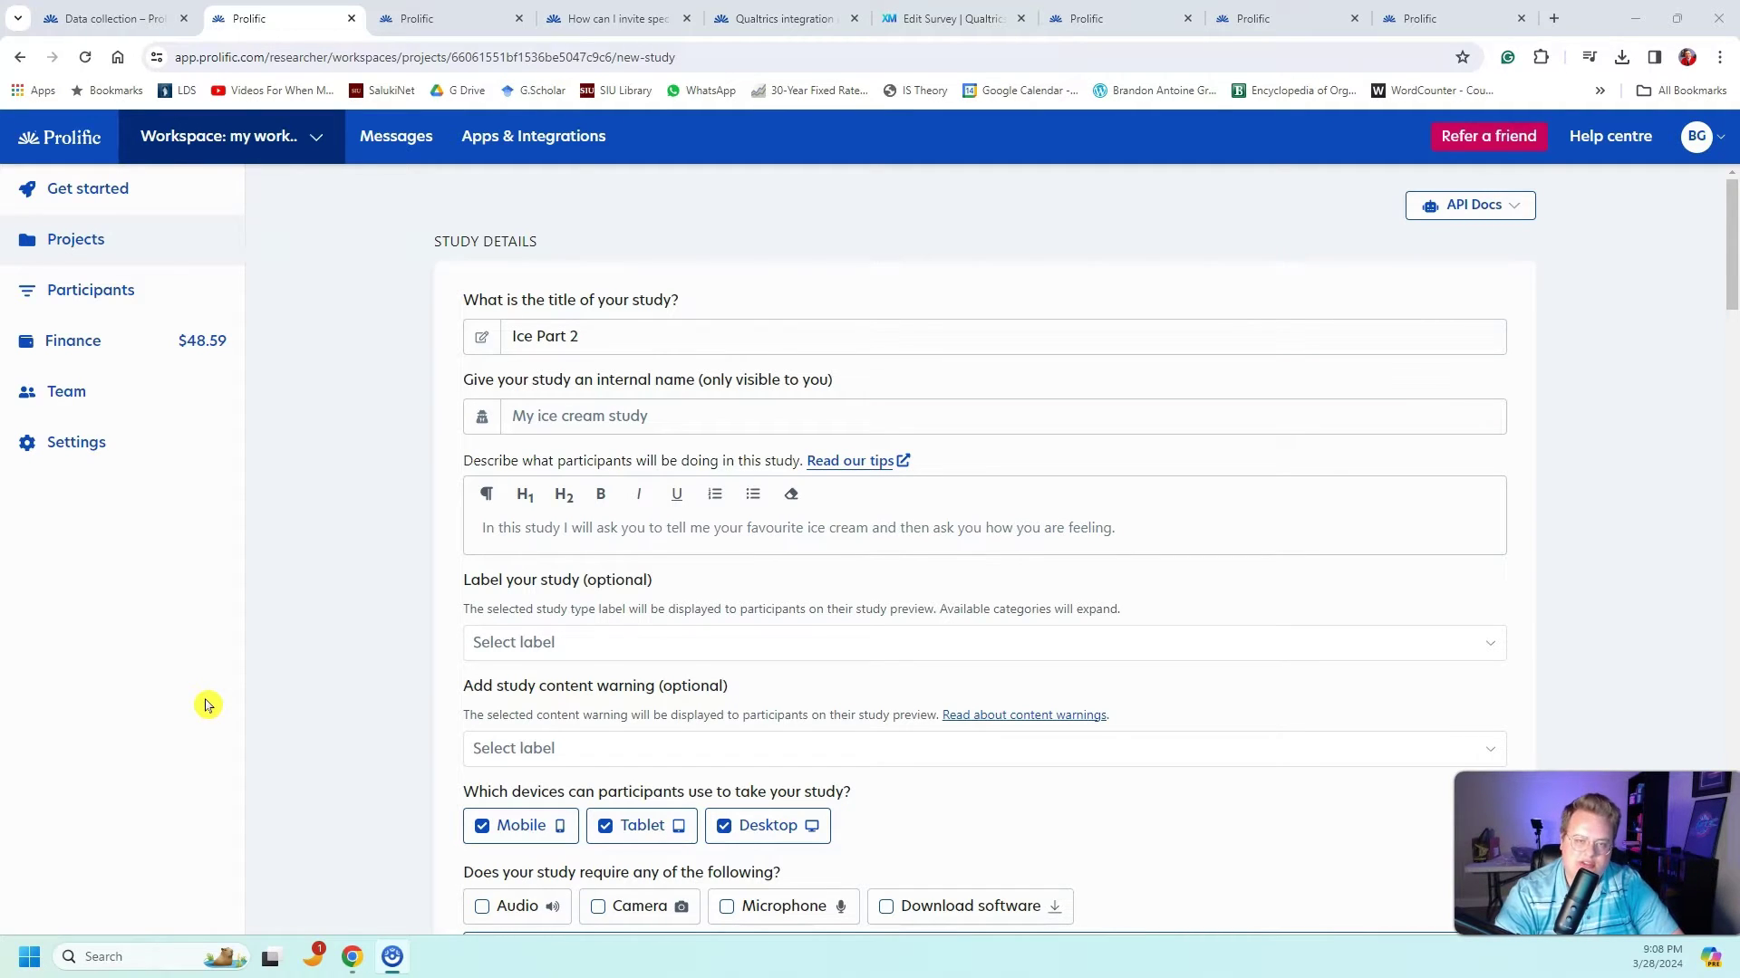
pyautogui.scroll(-4, 438, 667)
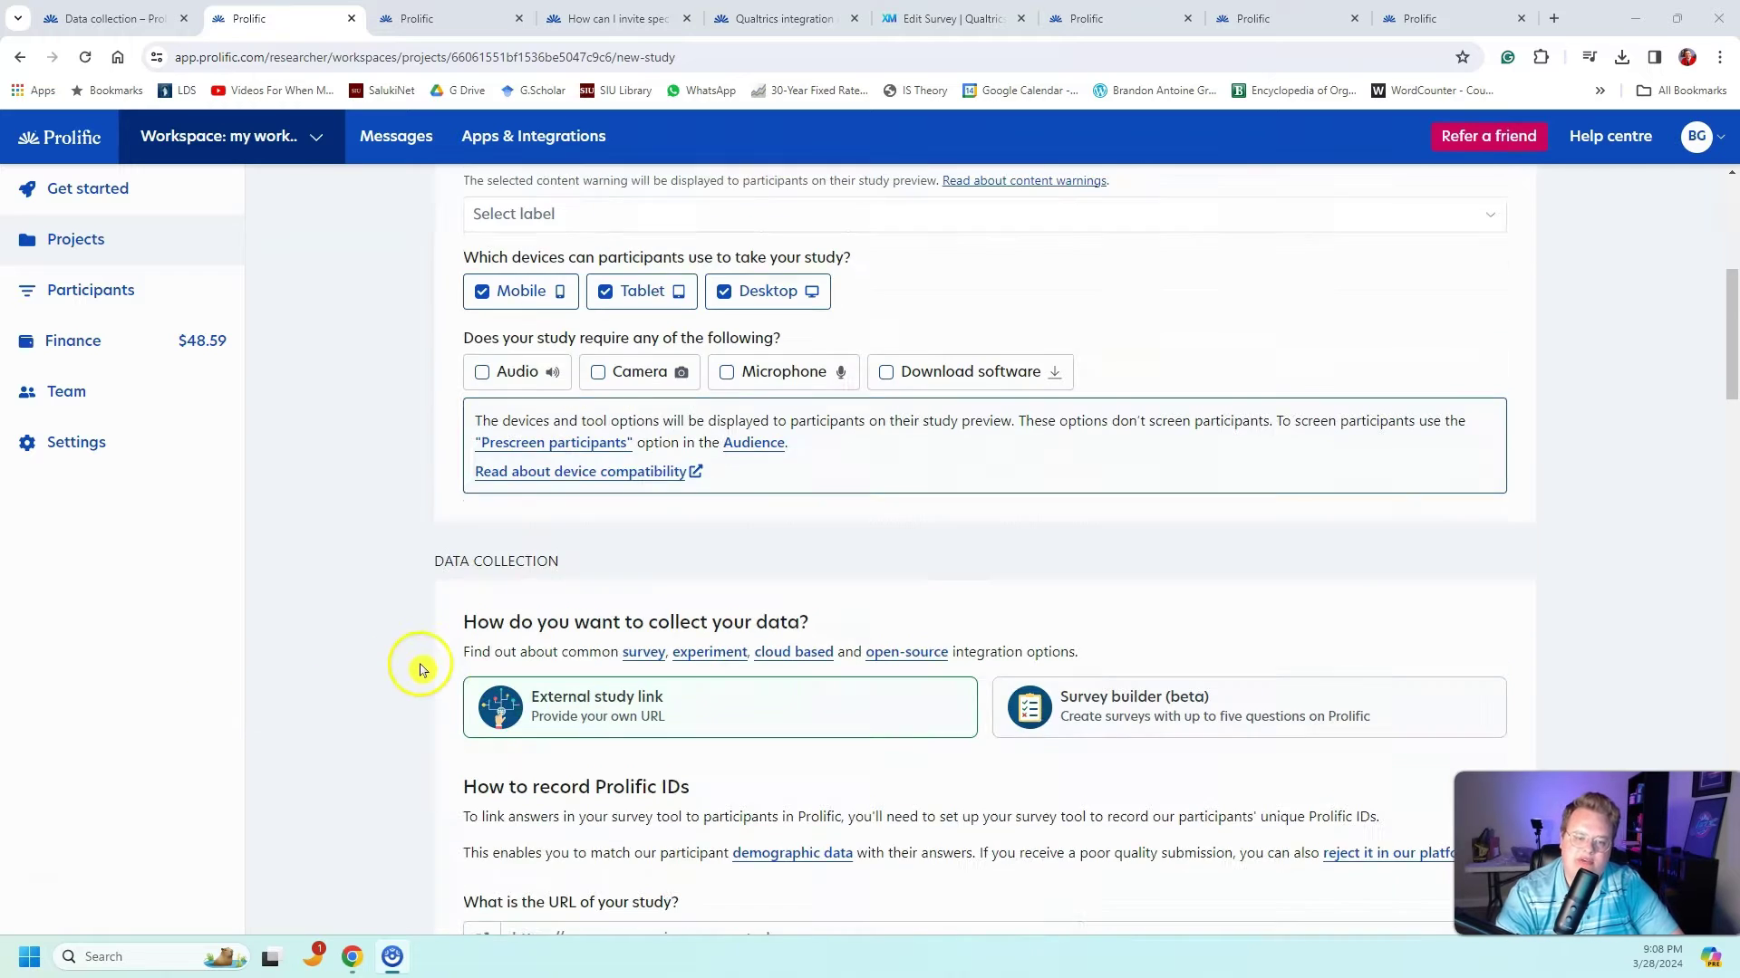
pyautogui.scroll(-5, 401, 683)
pyautogui.scroll(-6, 408, 683)
pyautogui.scroll(-3, 429, 683)
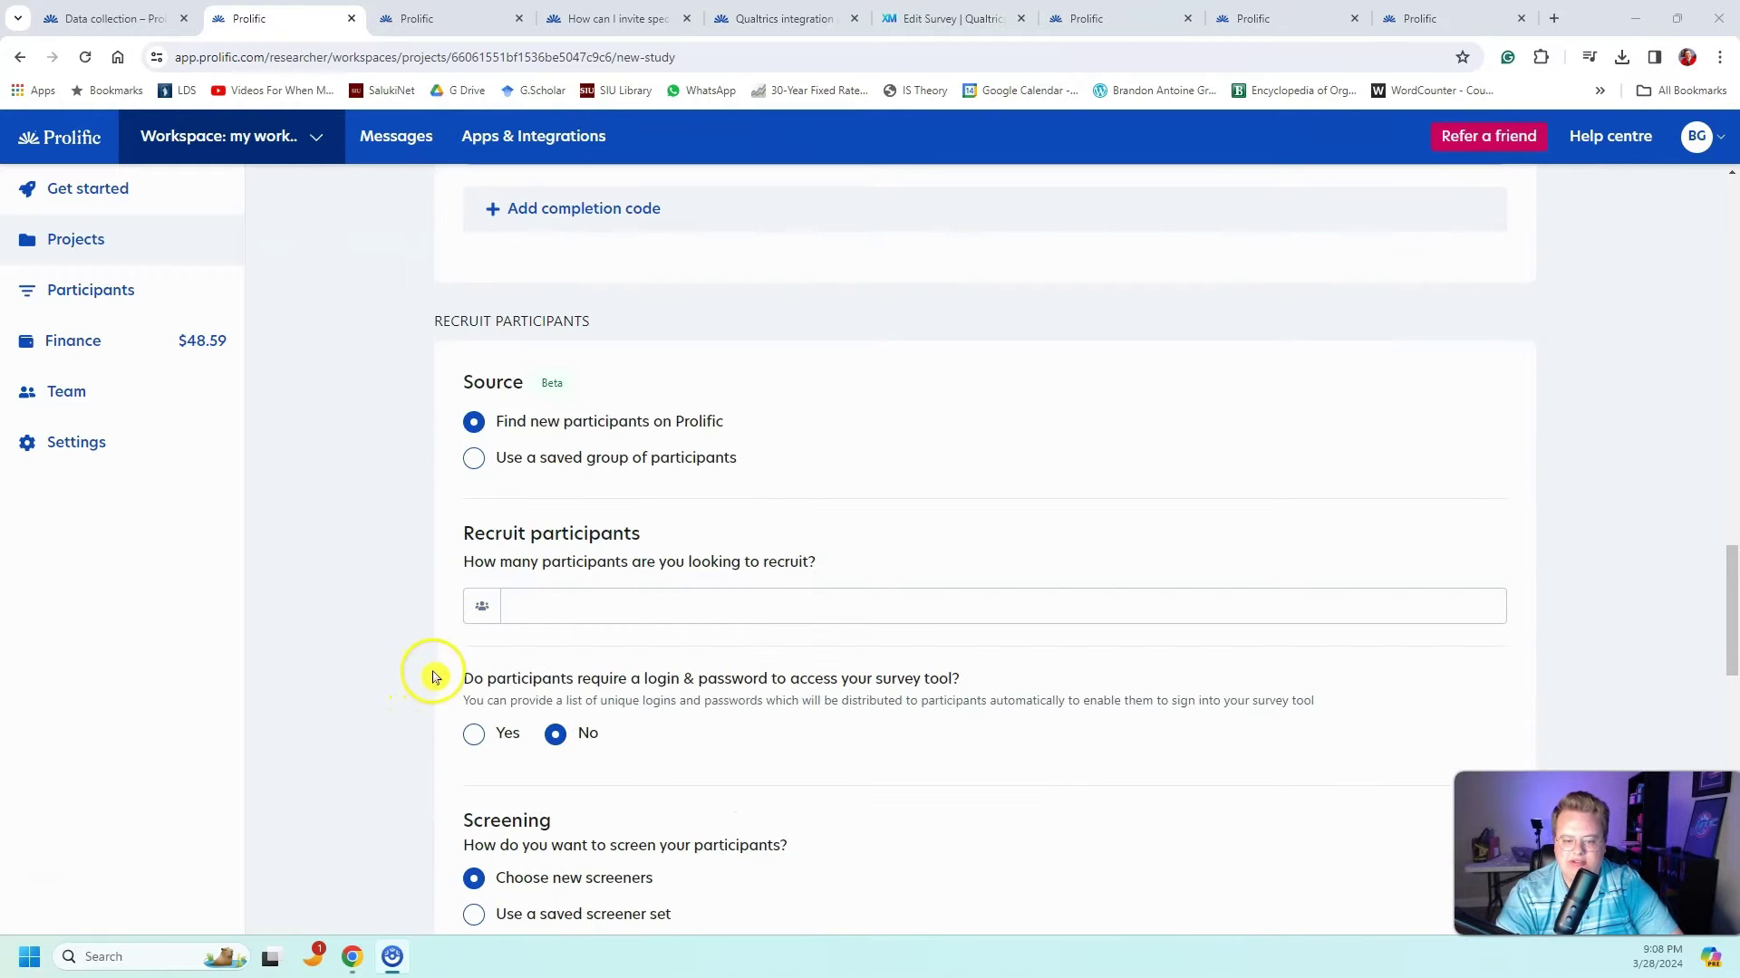
pyautogui.scroll(-3, 416, 680)
pyautogui.scroll(-2, 426, 679)
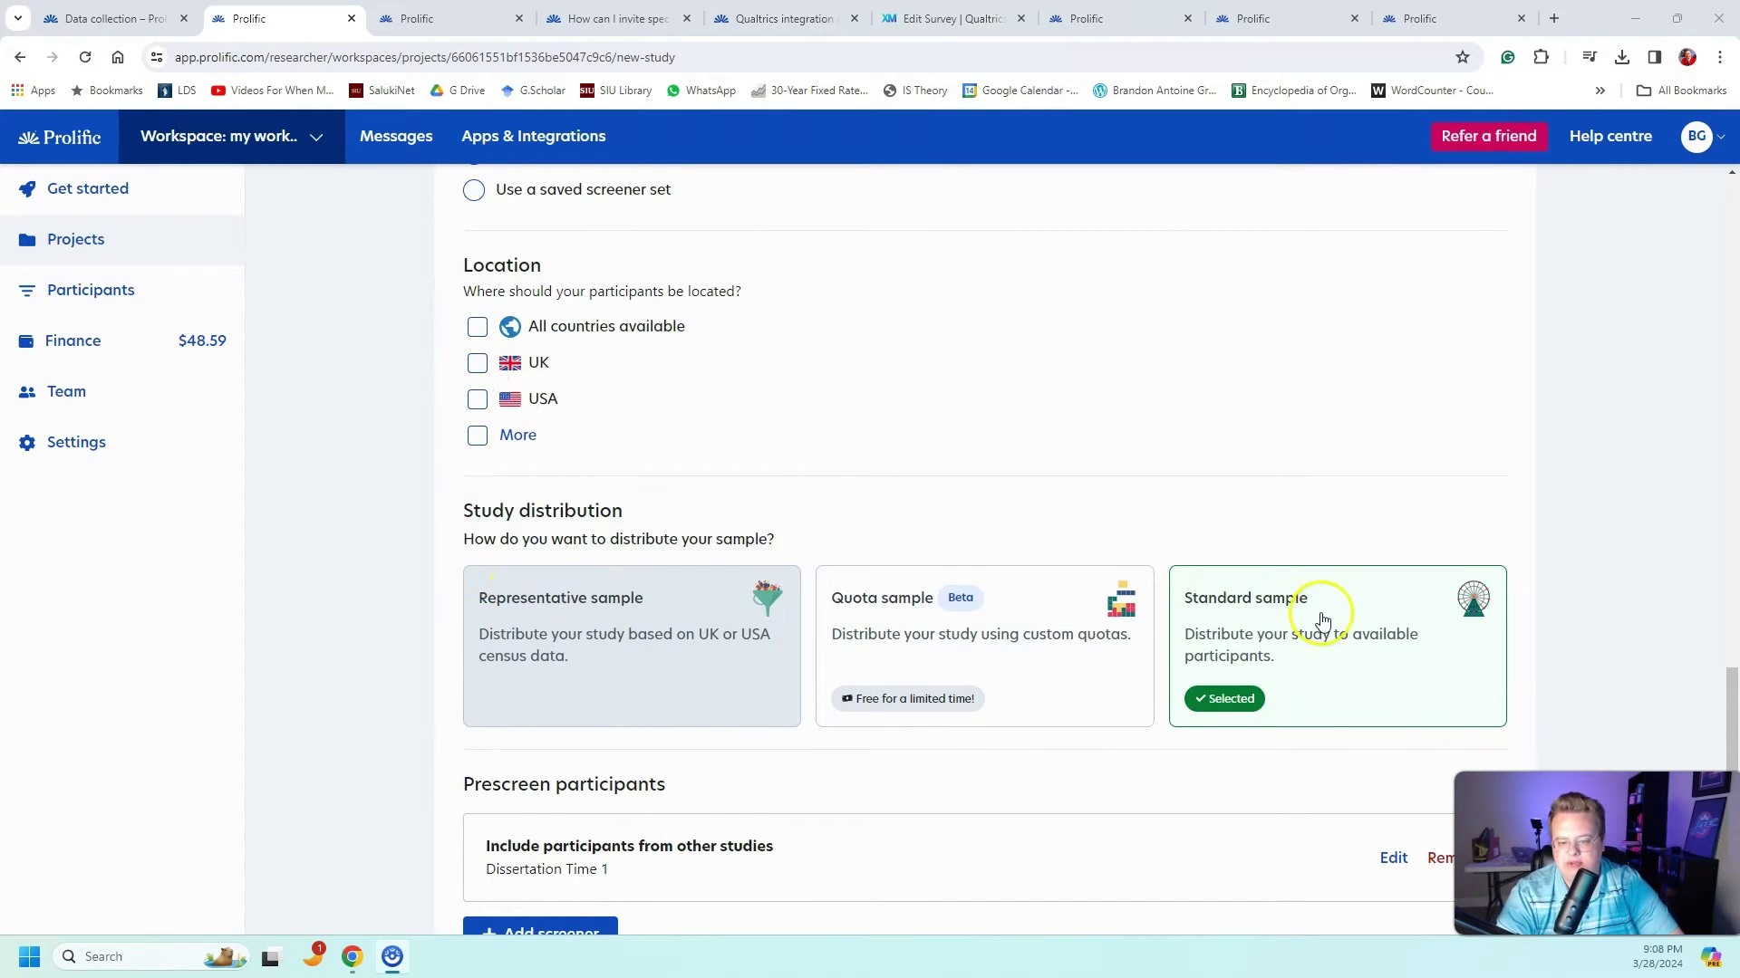
pyautogui.scroll(-2, 886, 711)
# - Remove the 'Include participants from other studies: Dissertation Time 1' screener and close the screener finder without adding any
pyautogui.click(1465, 586)
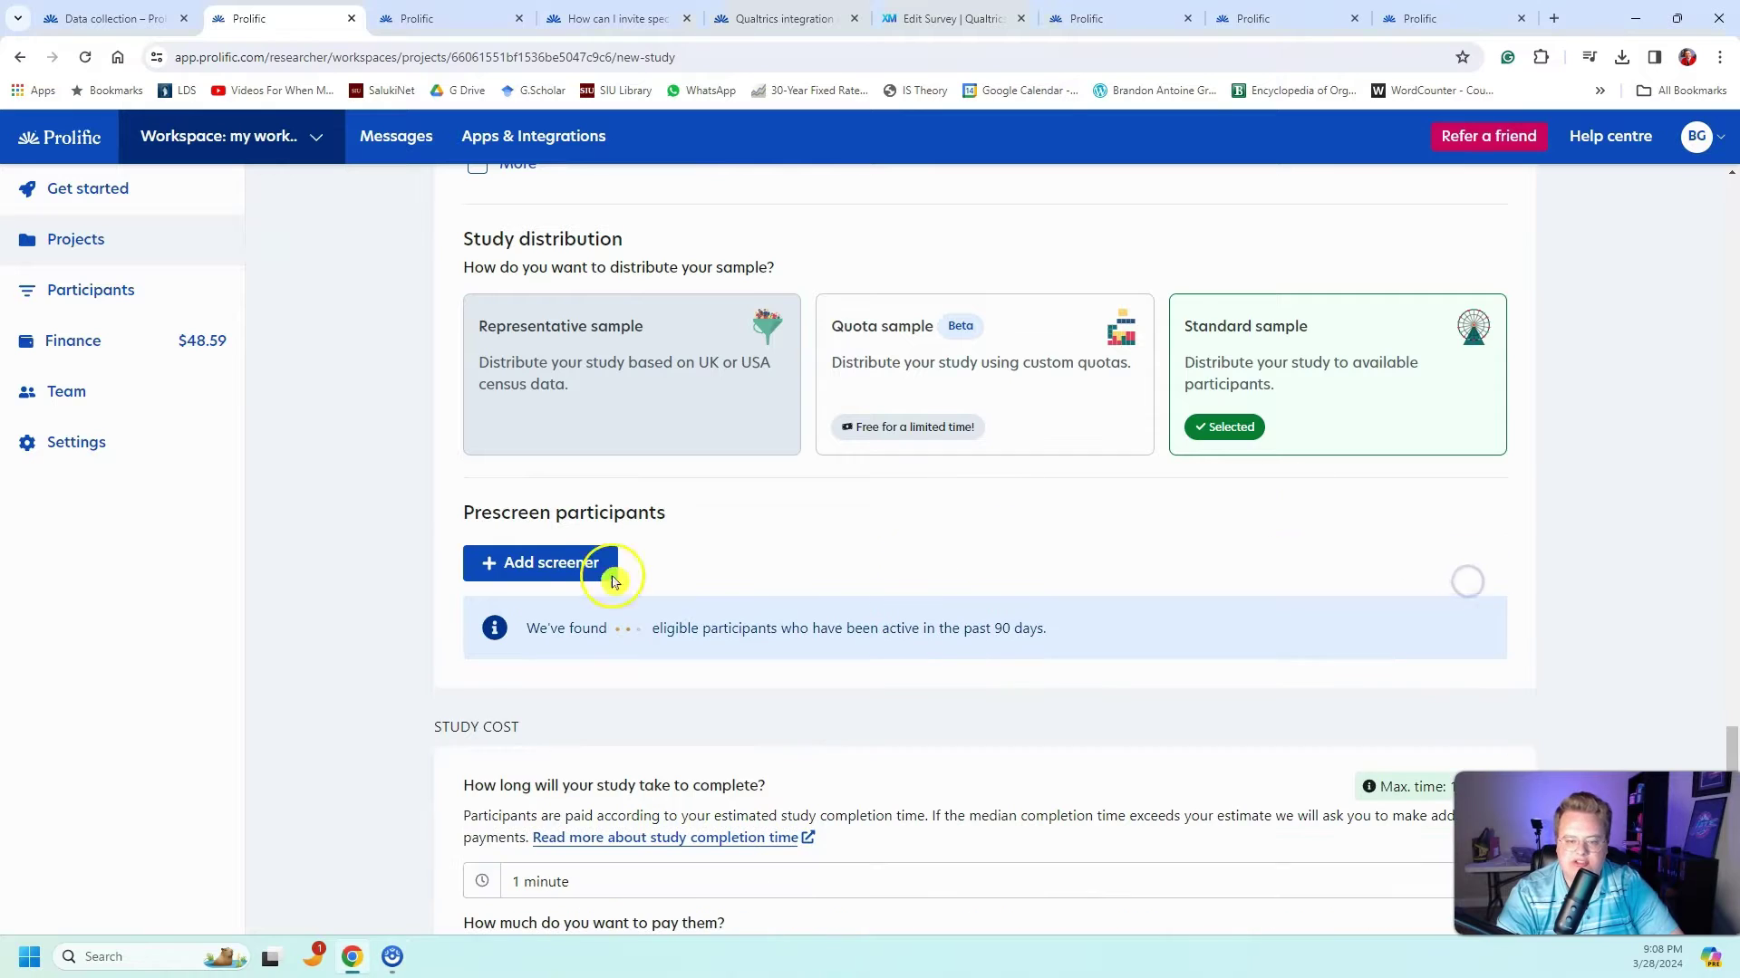
pyautogui.click(528, 566)
pyautogui.scroll(-3, 438, 470)
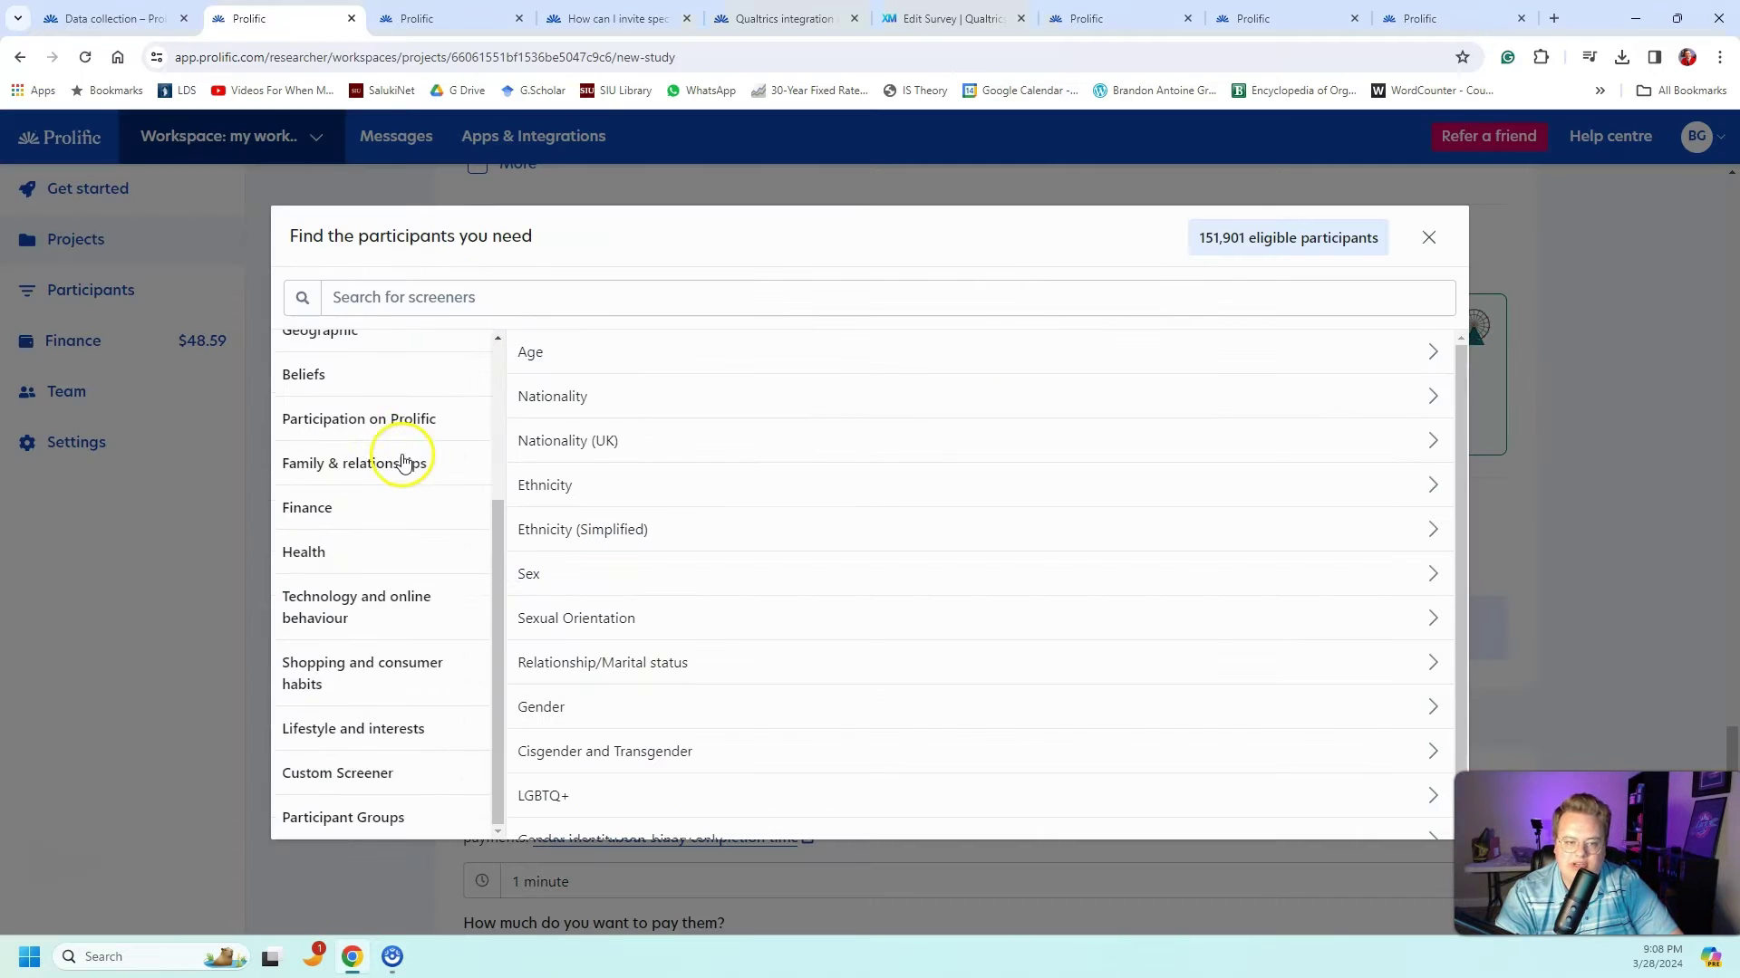
pyautogui.click(1429, 236)
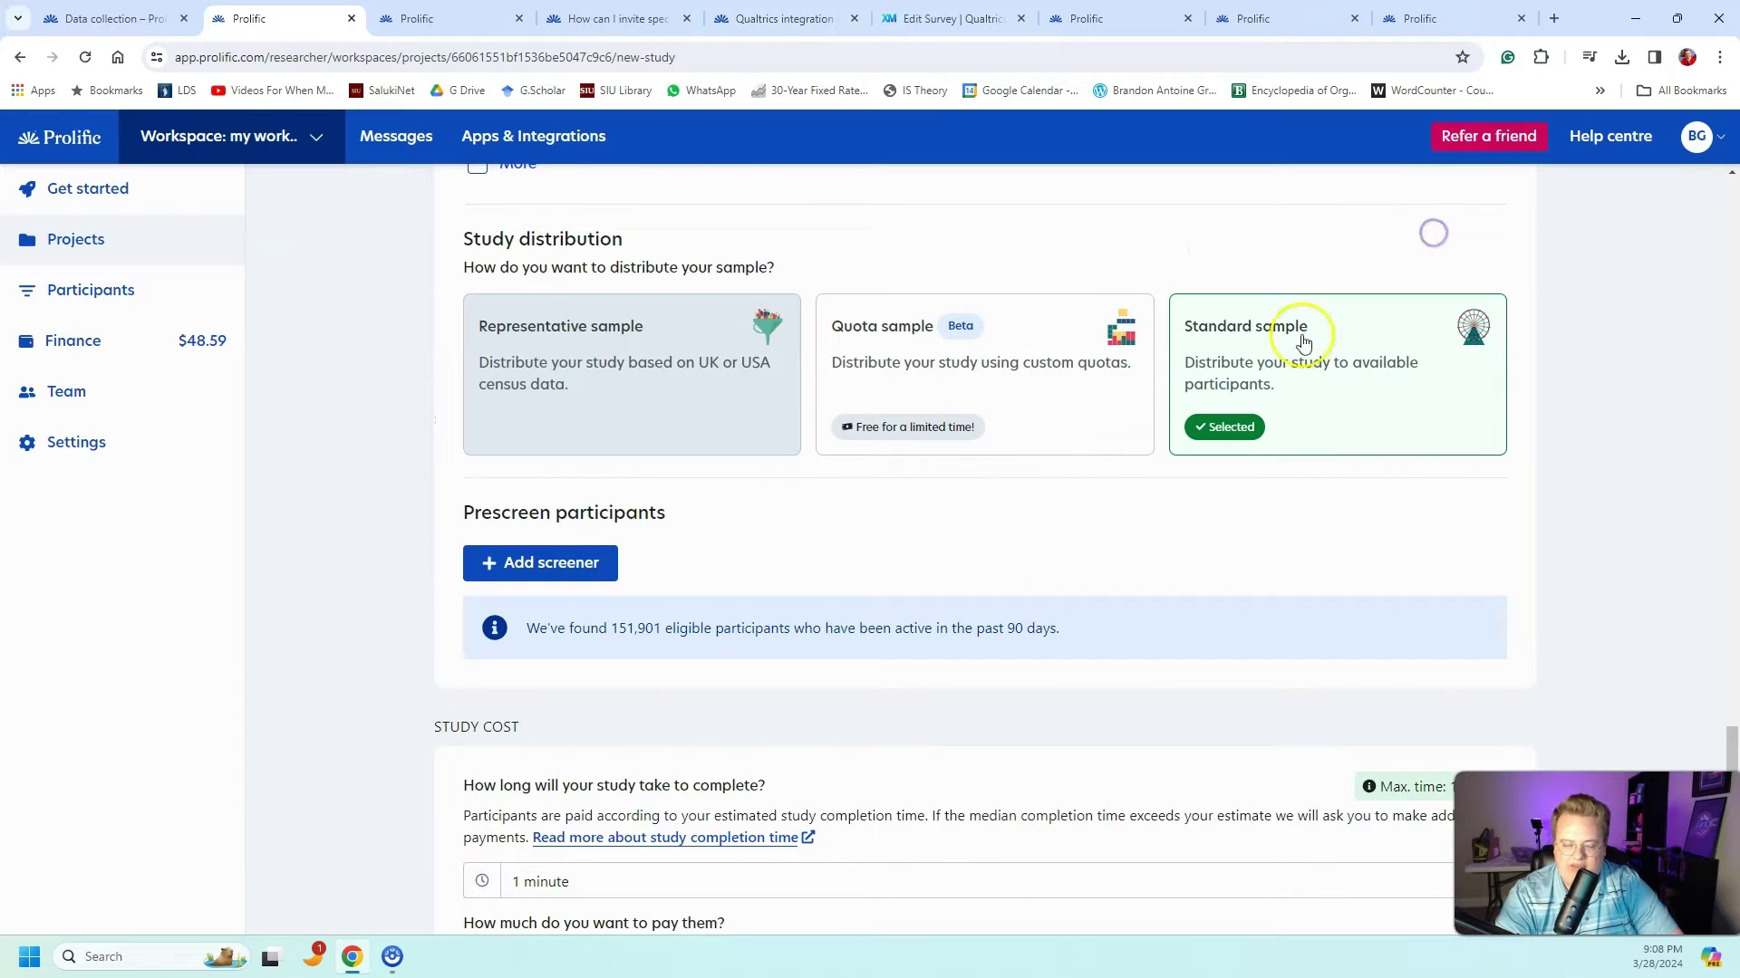
pyautogui.click(401, 614)
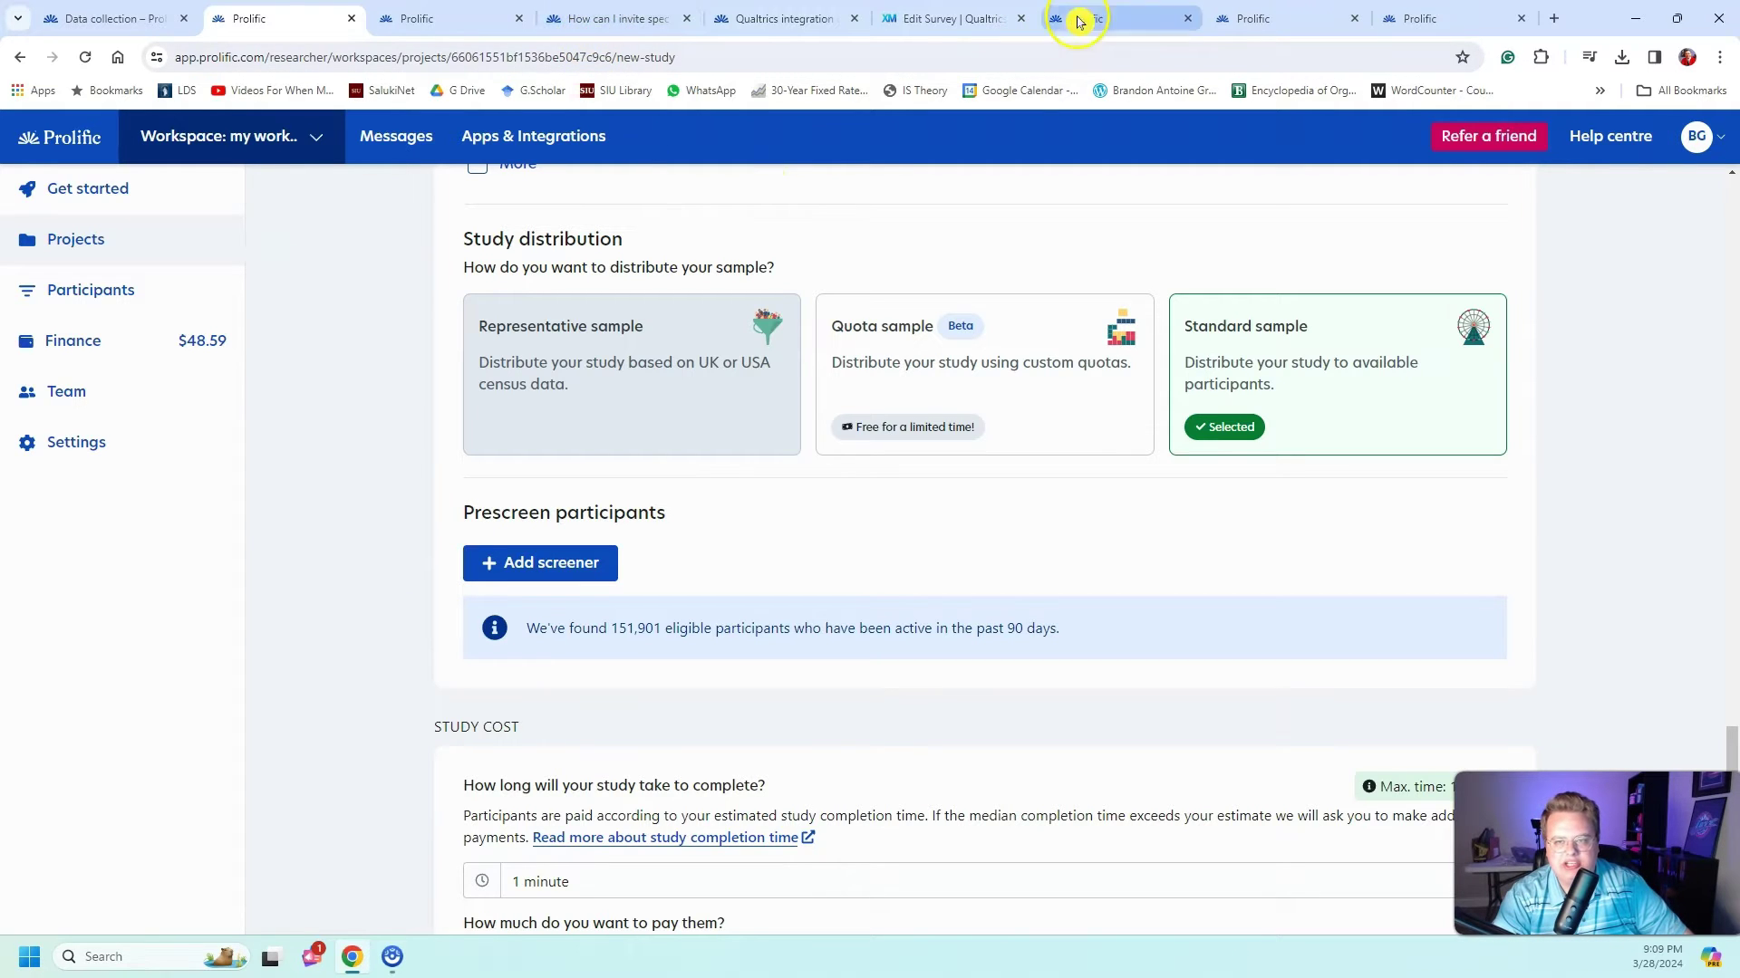
# - Check the Qualtrics PID question, then return to the Ice Cream Part 2 study form
pyautogui.click(961, 25)
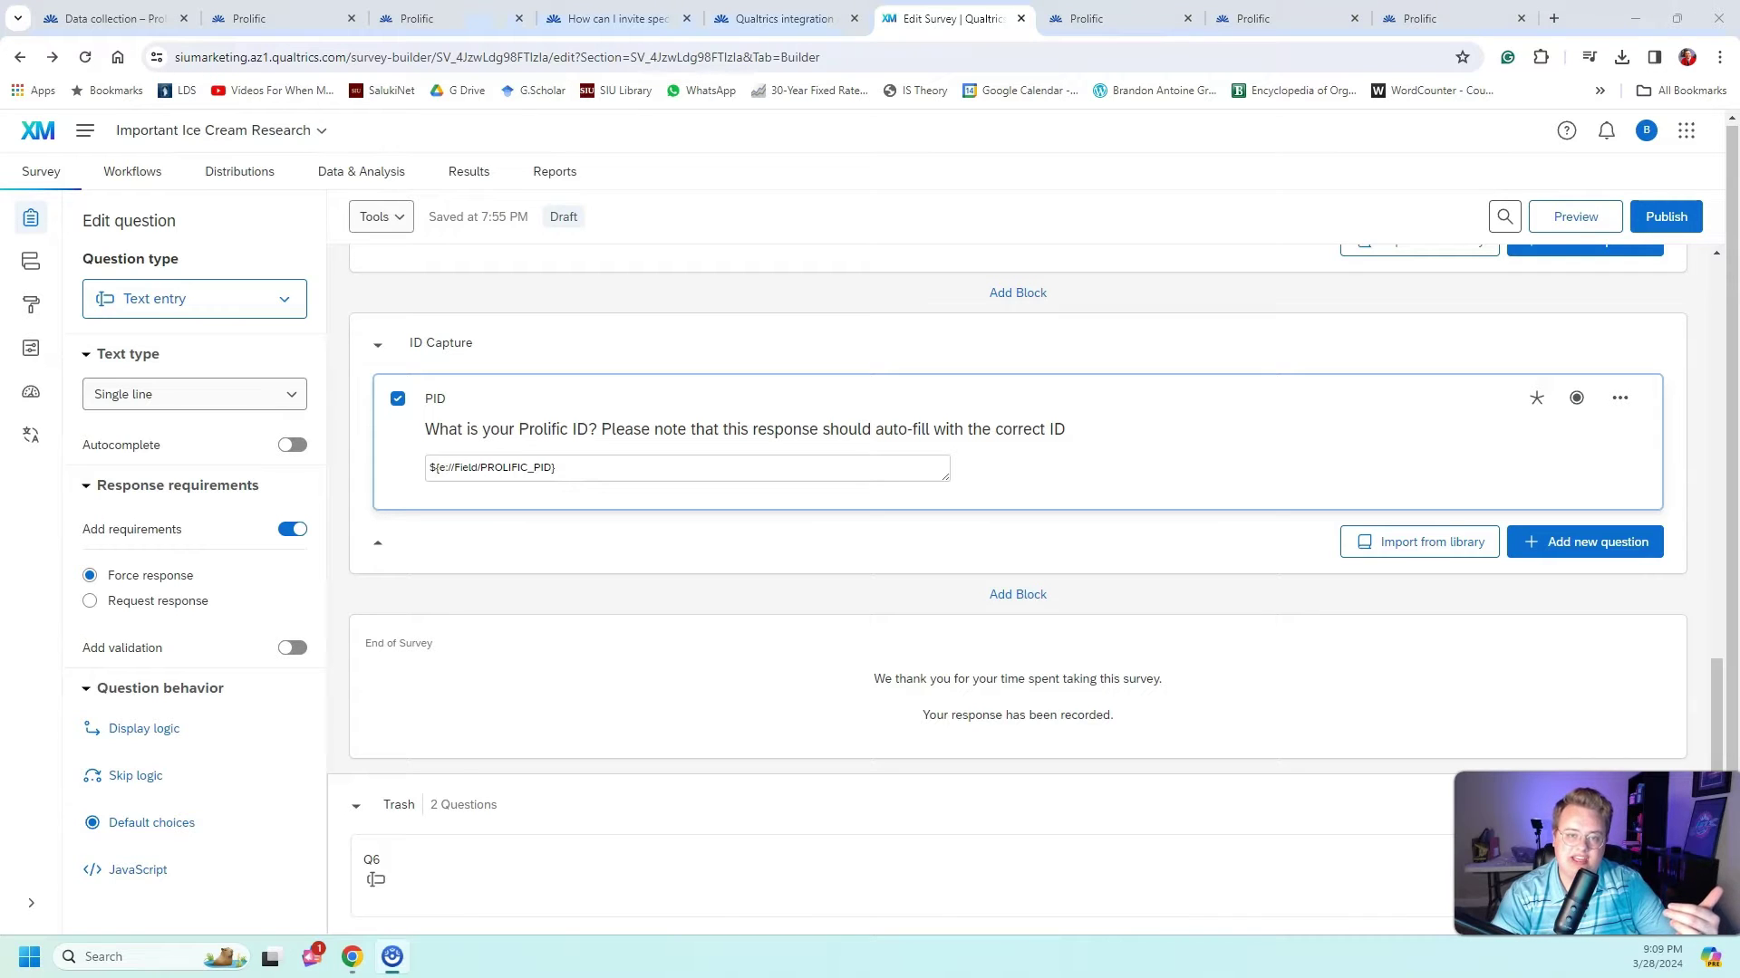
pyautogui.click(415, 22)
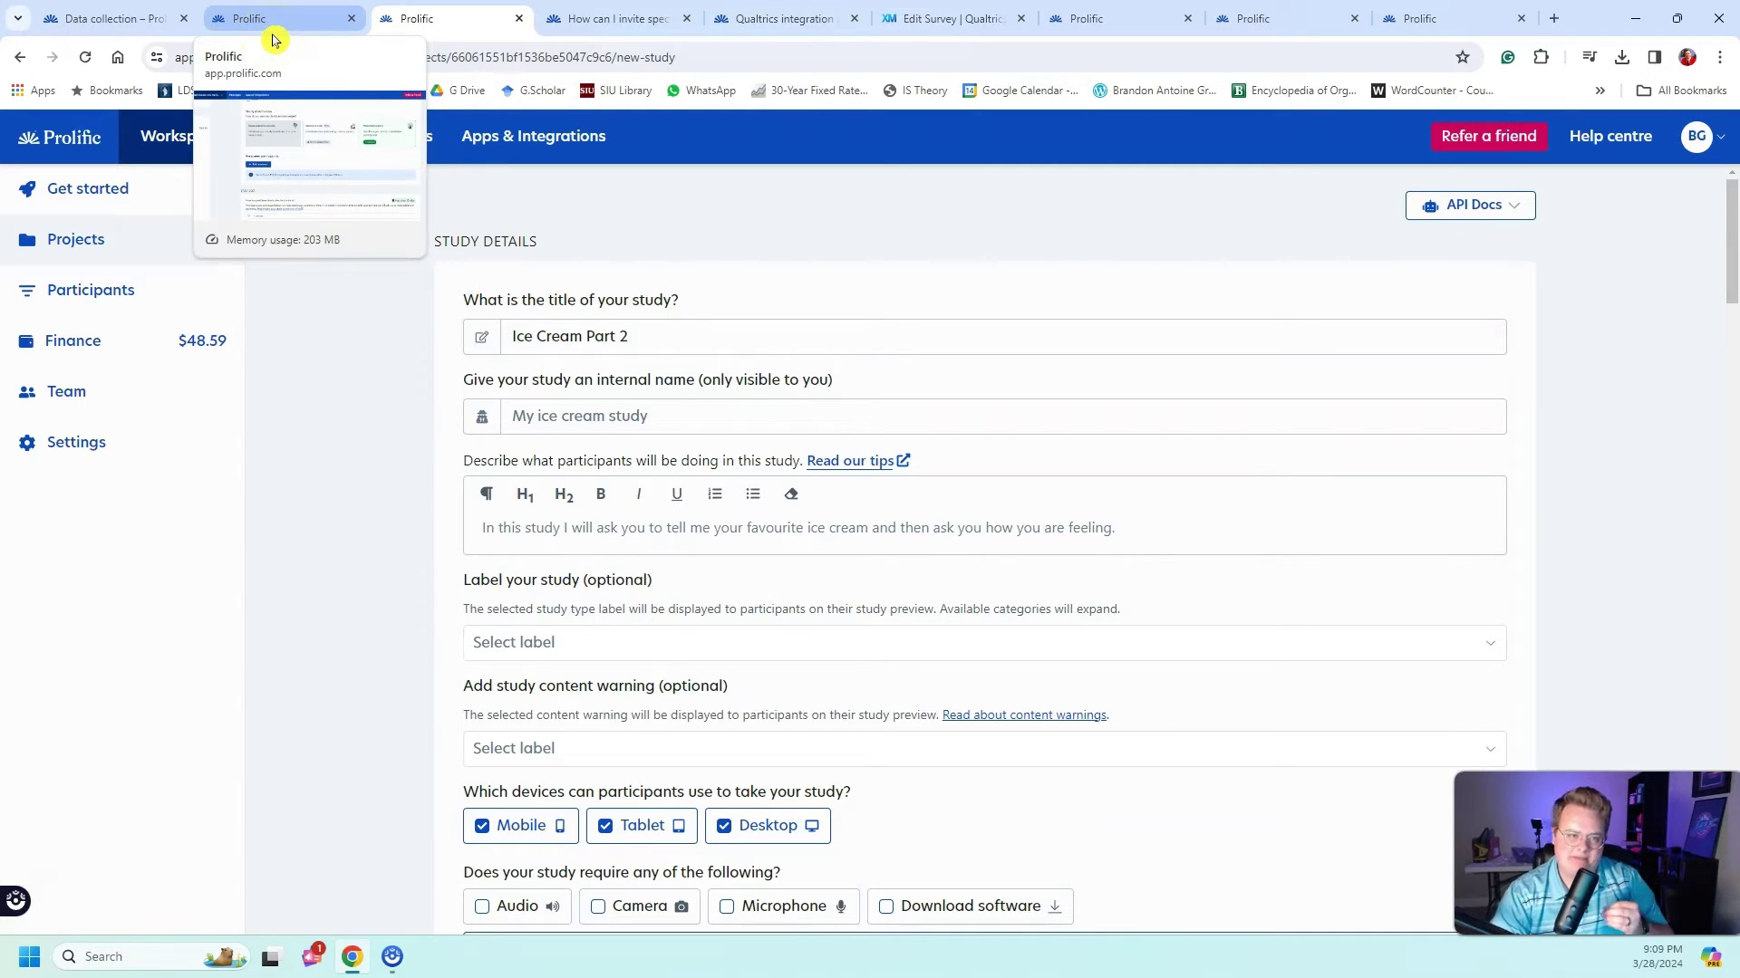
# - Discard the unsaved study and open the completed Dissertation Time 1 submissions in Leaders & Loafing
pyautogui.click(273, 38)
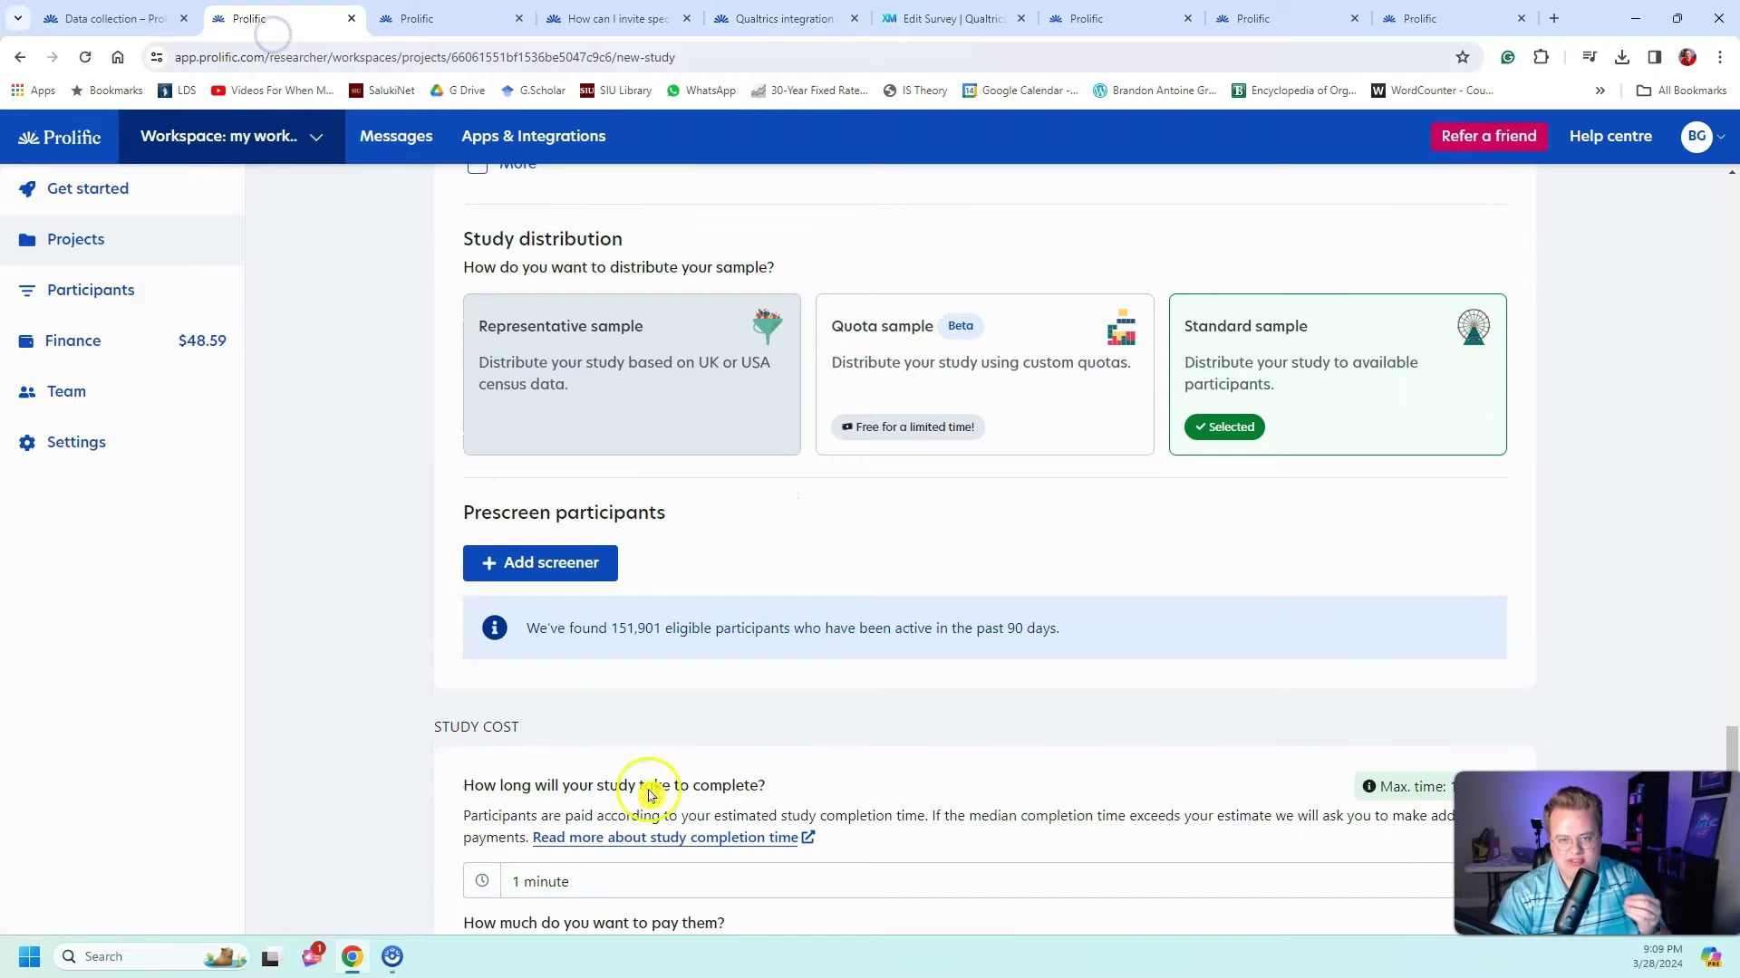
pyautogui.scroll(3, 653, 780)
pyautogui.scroll(5, 640, 725)
pyautogui.scroll(5, 616, 718)
pyautogui.scroll(2, 617, 718)
pyautogui.click(130, 251)
pyautogui.click(933, 575)
pyautogui.click(404, 312)
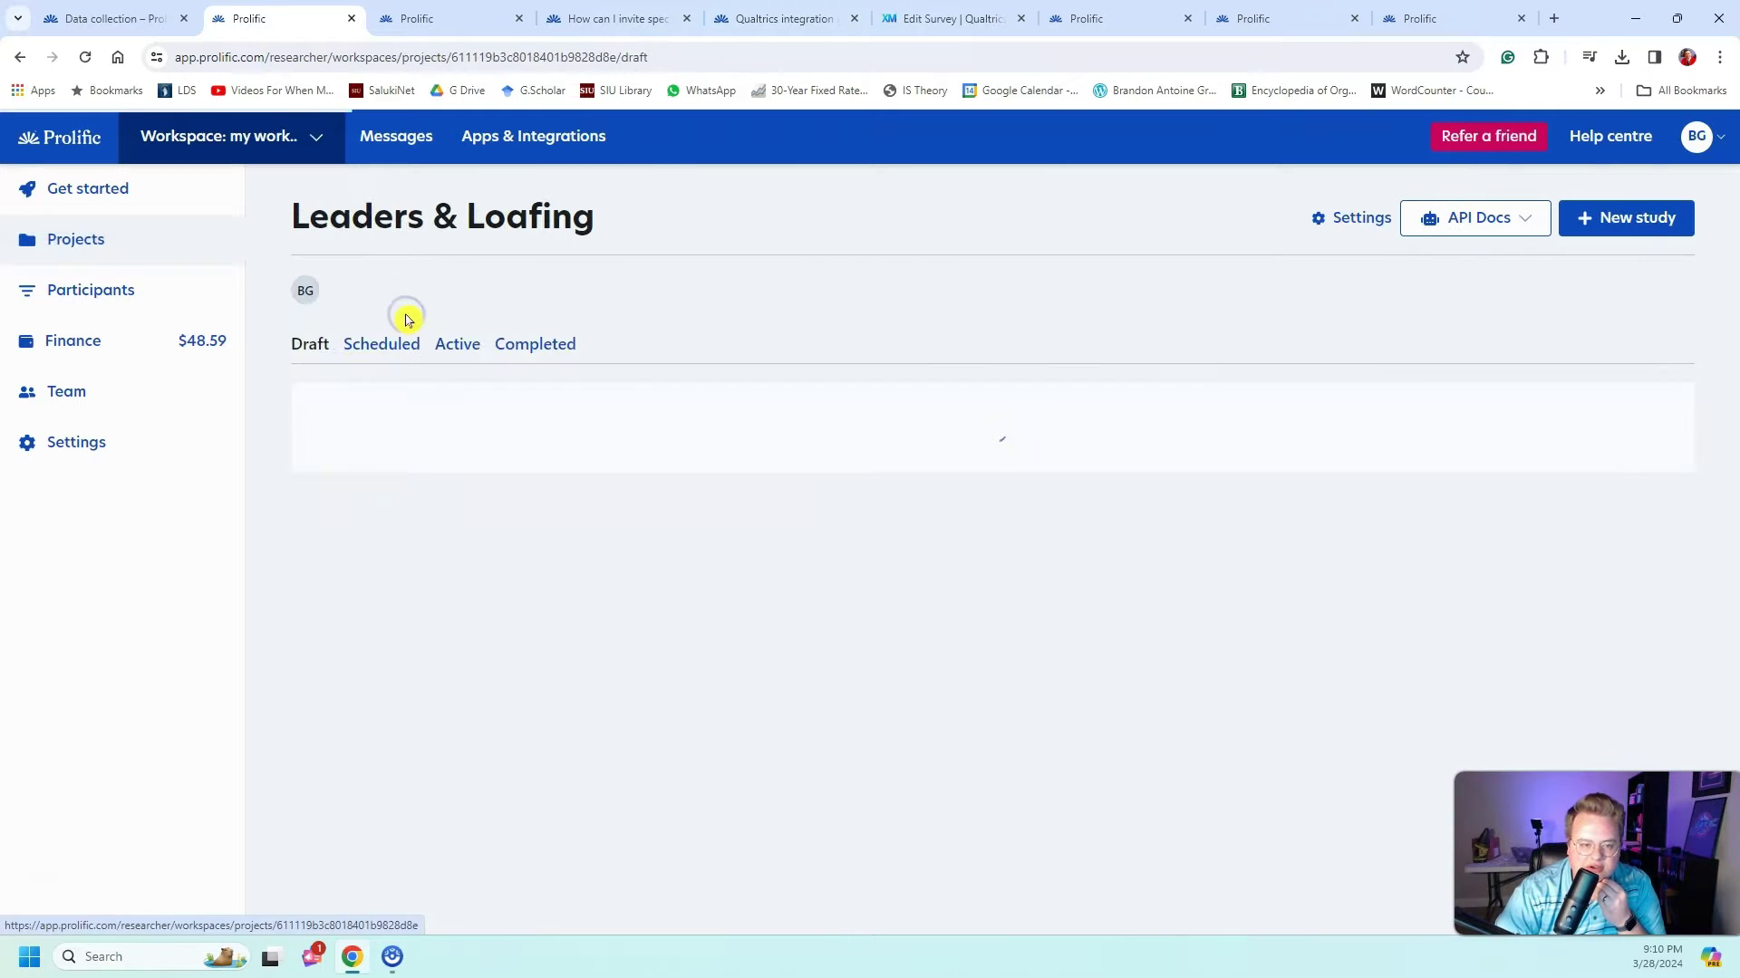
pyautogui.click(534, 346)
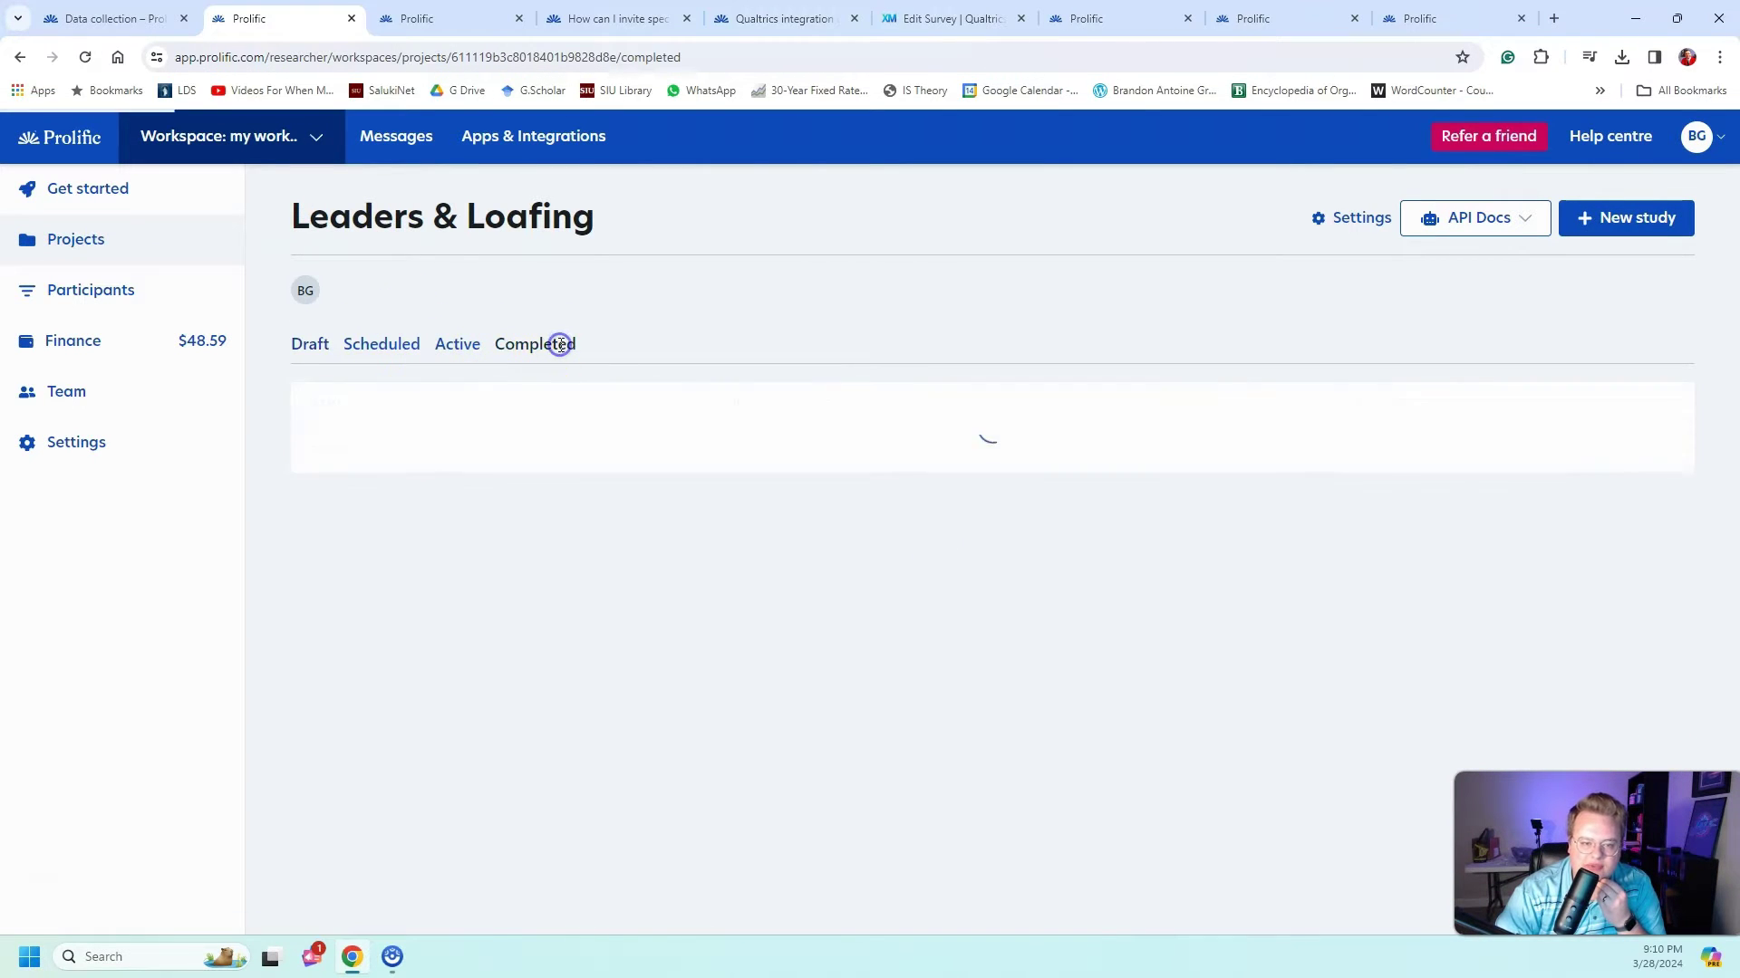
pyautogui.click(382, 455)
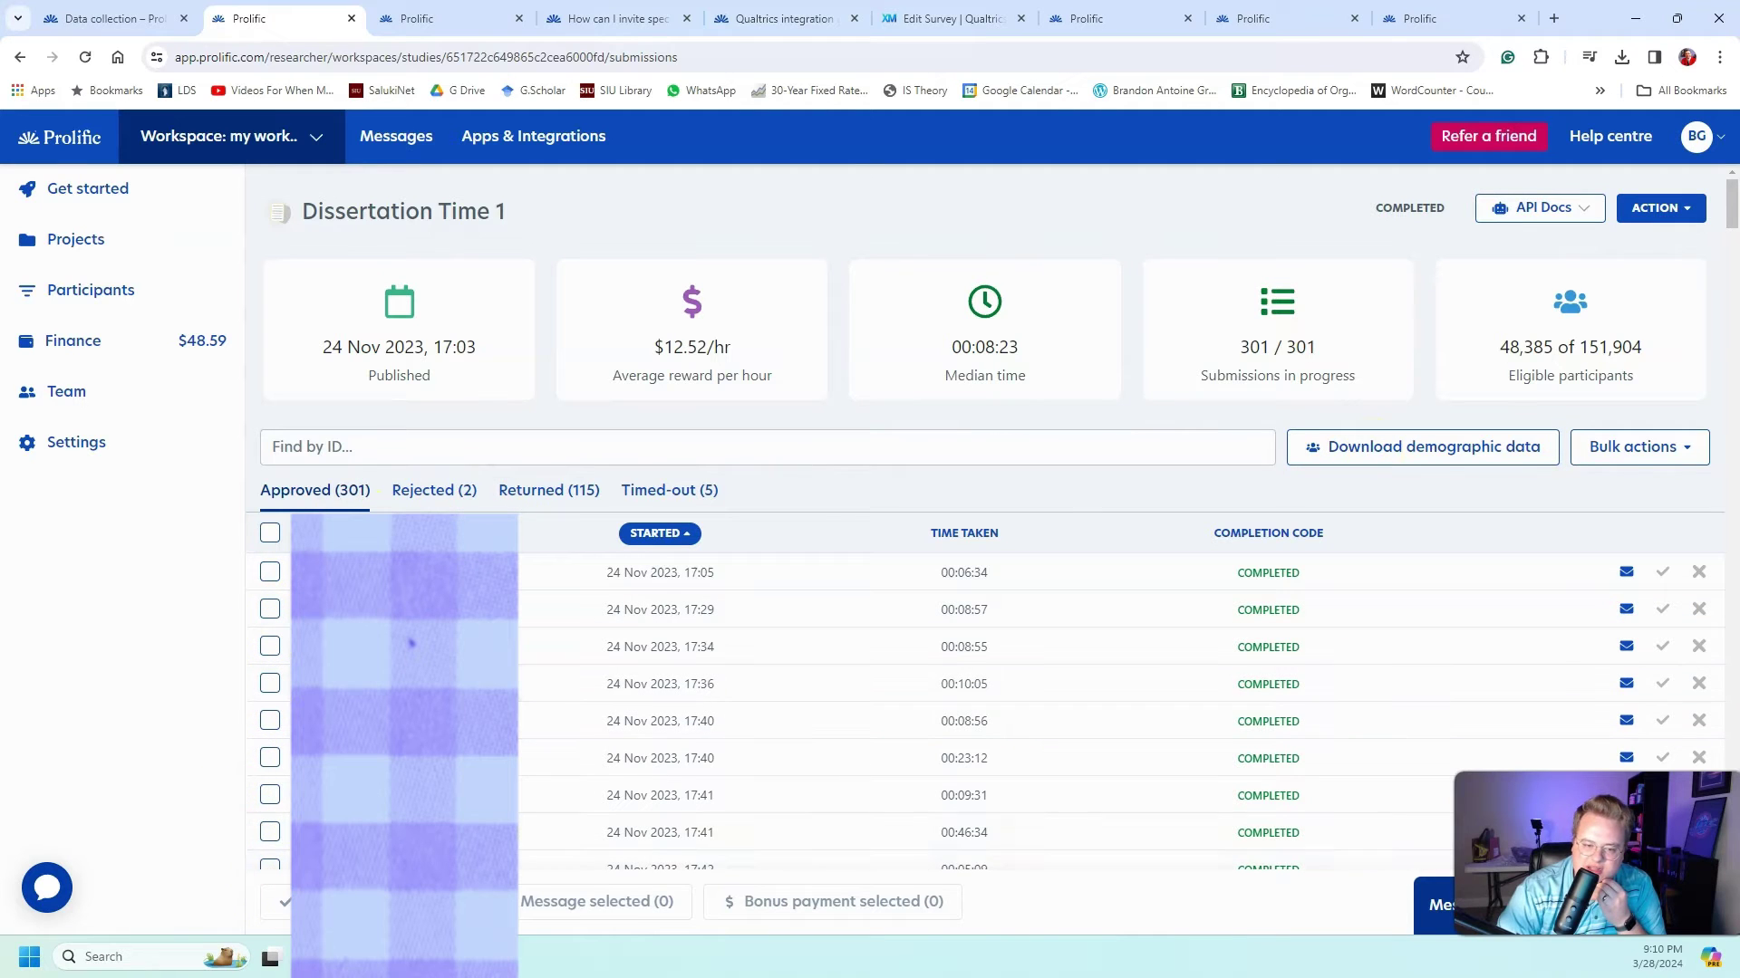
# - Download the Dissertation Time 1 demographic data CSV and dismiss the downloads list
pyautogui.click(1376, 456)
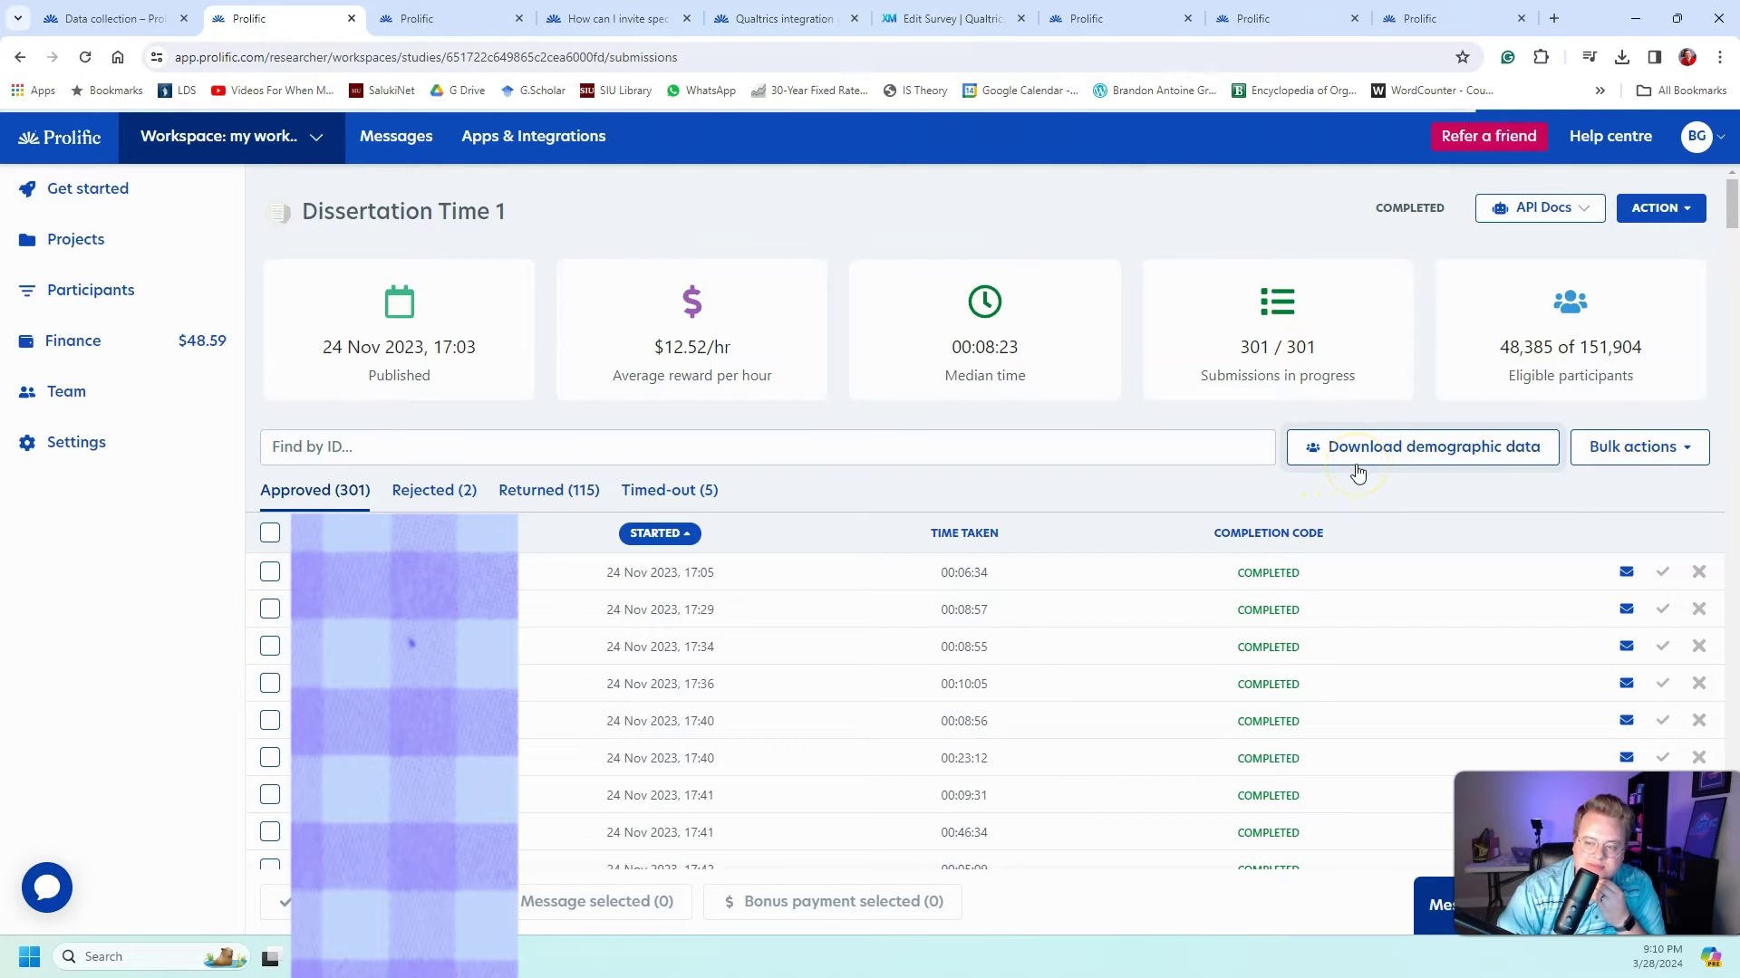
pyautogui.click(1356, 474)
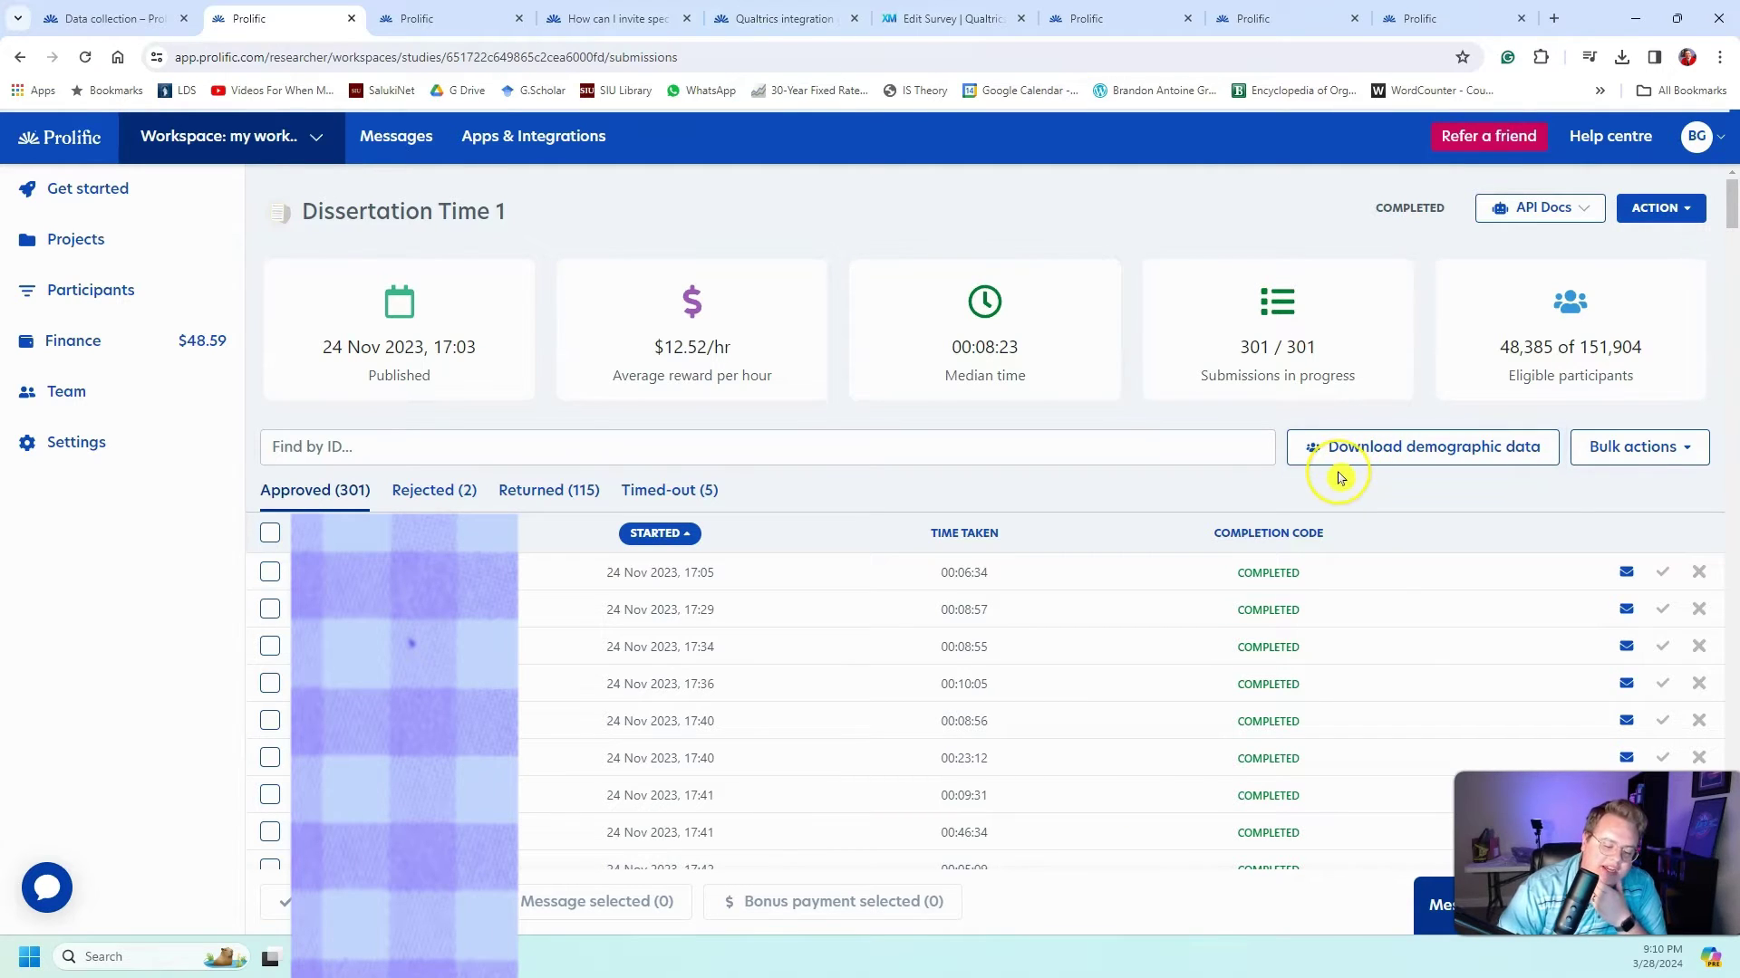
pyautogui.click(1336, 463)
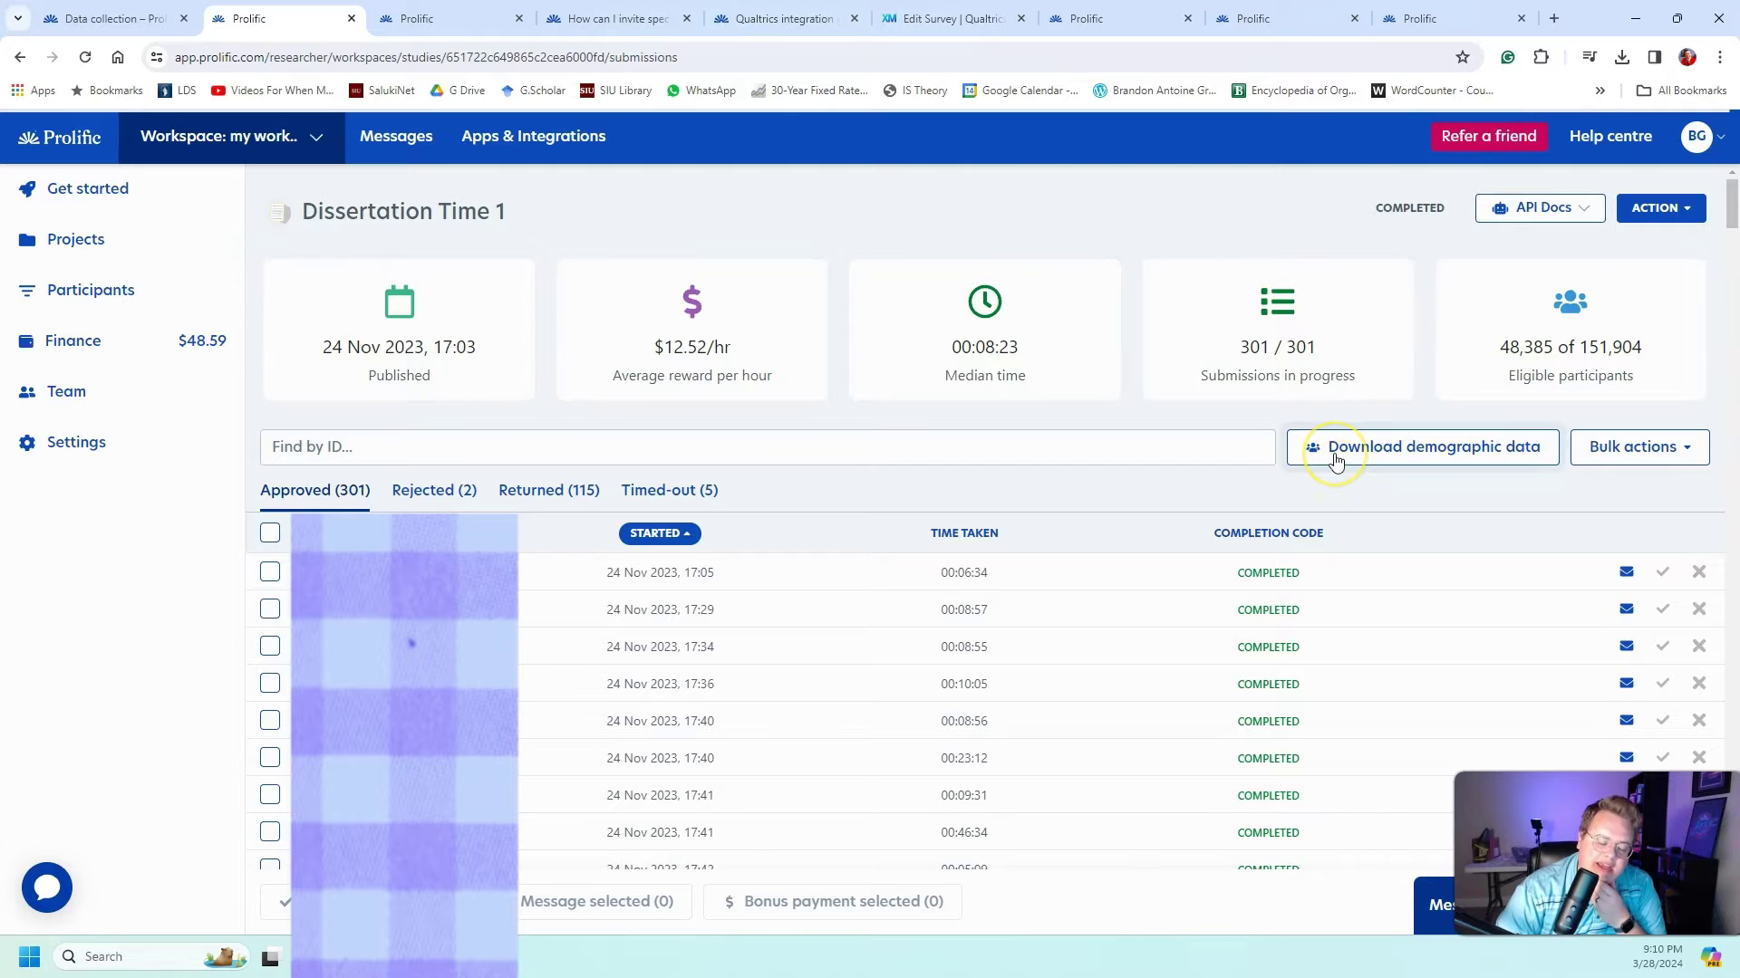
pyautogui.click(1328, 469)
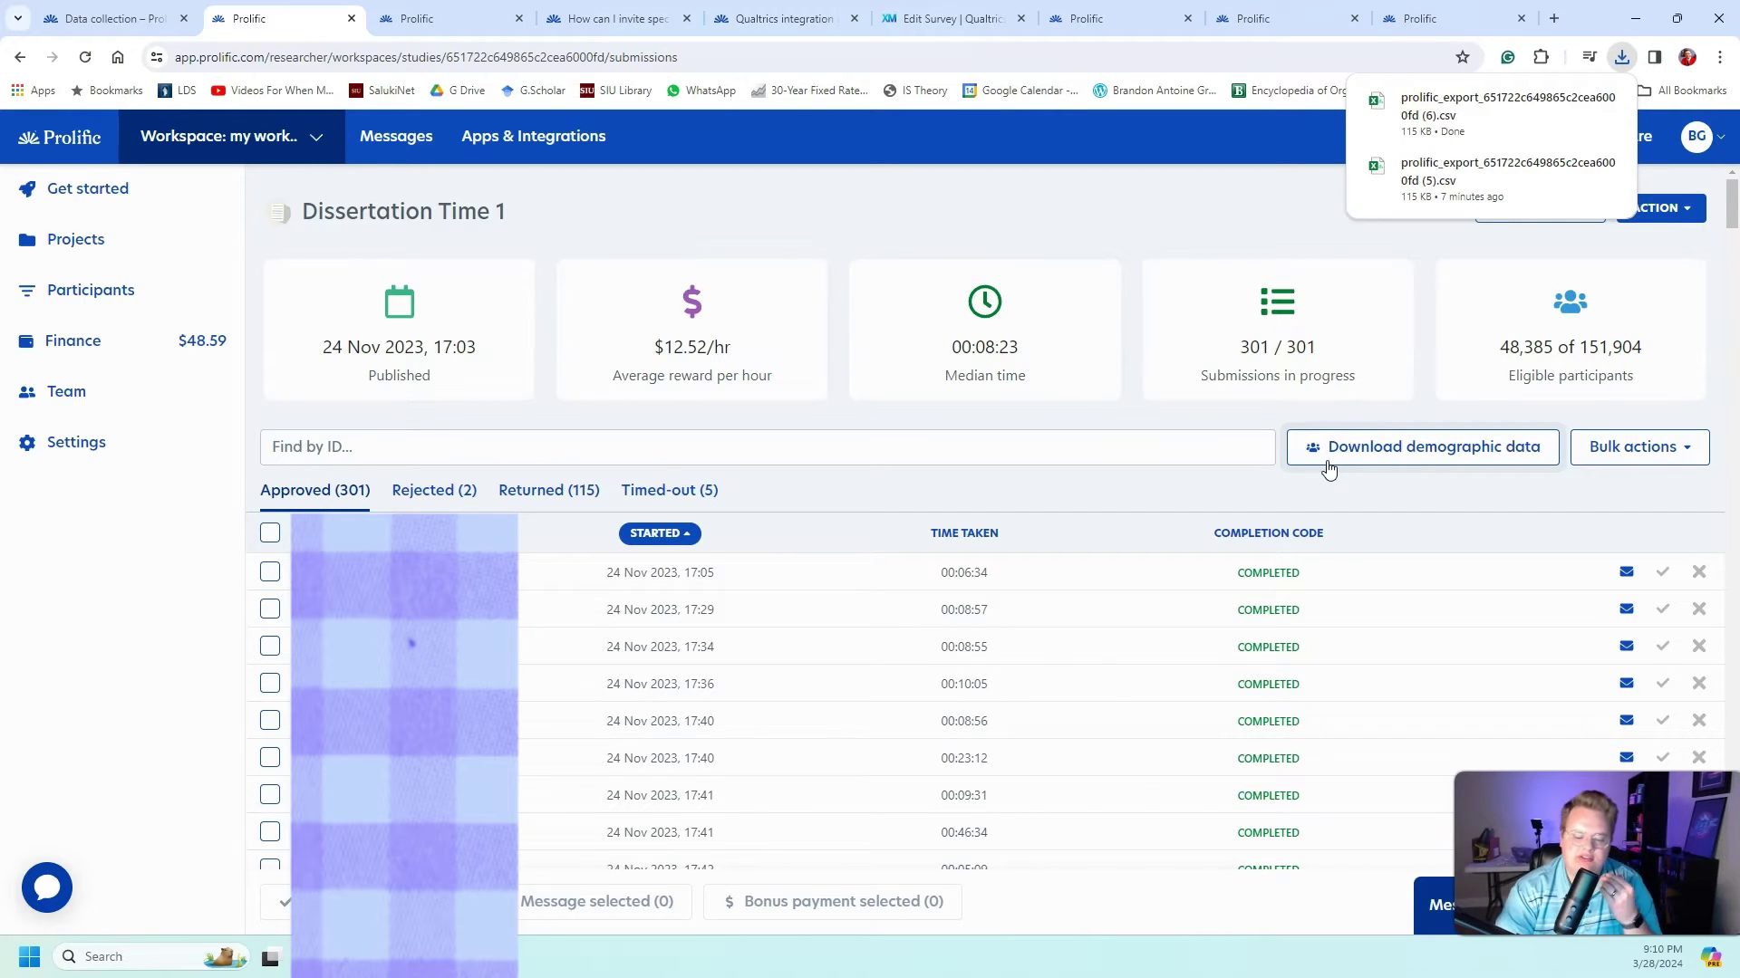
pyautogui.moveTo(1496, 106)
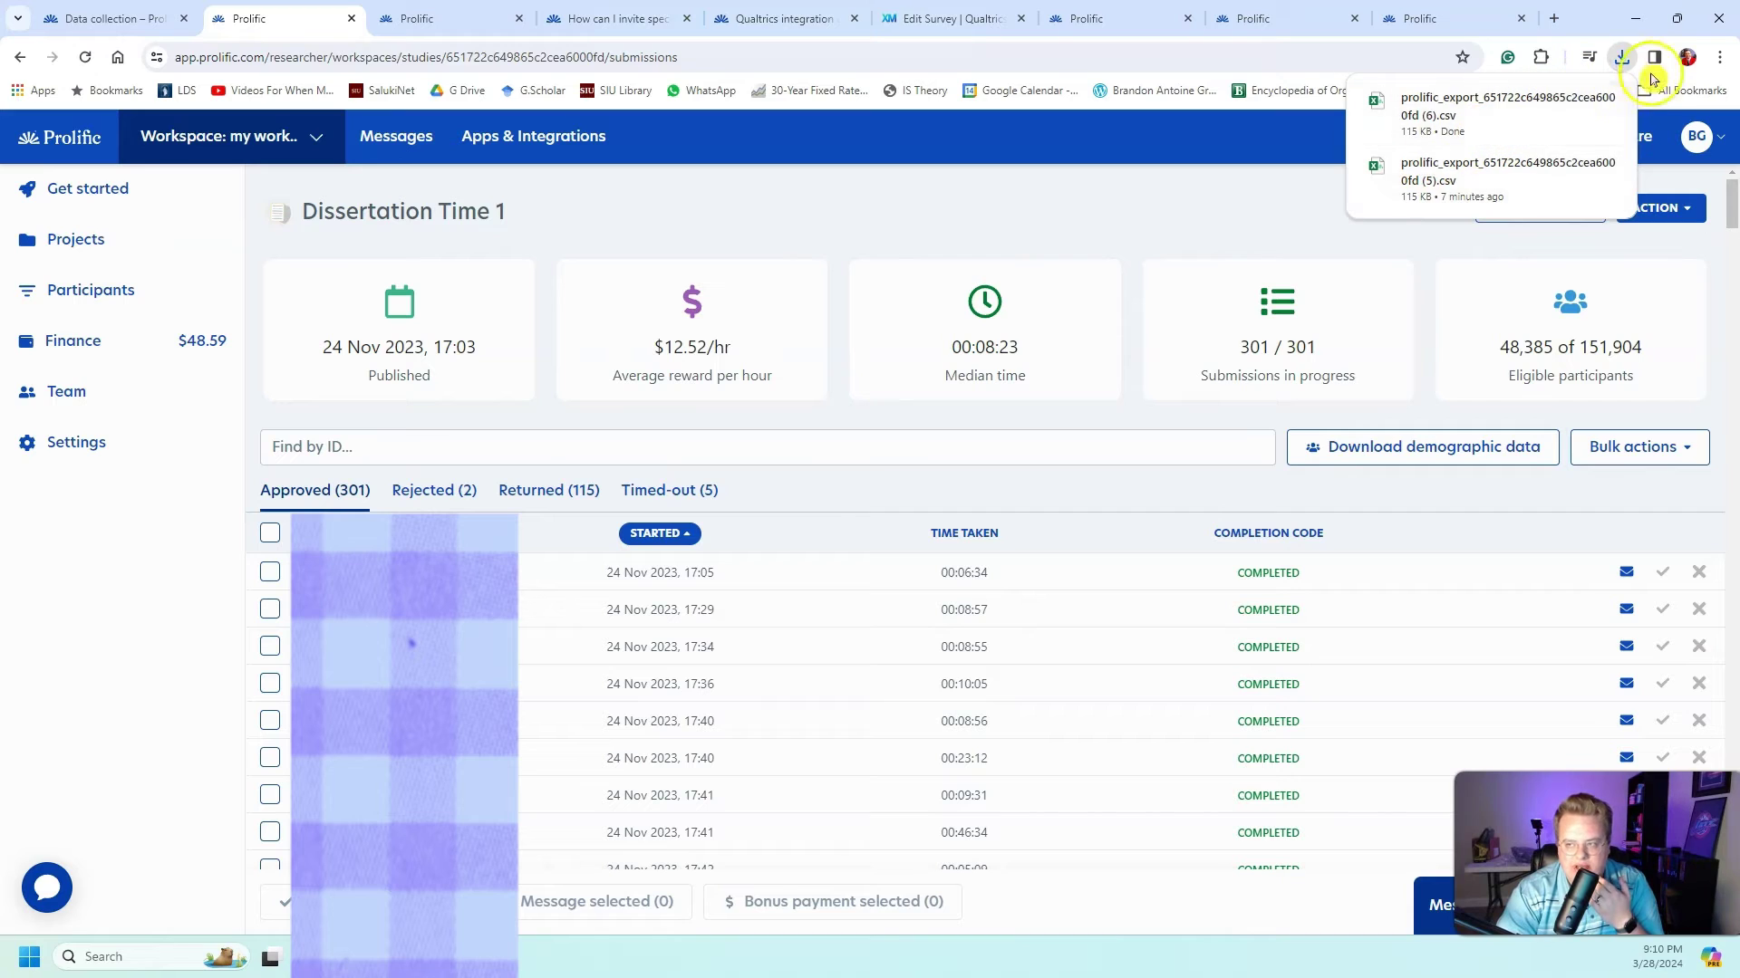
pyautogui.click(1625, 64)
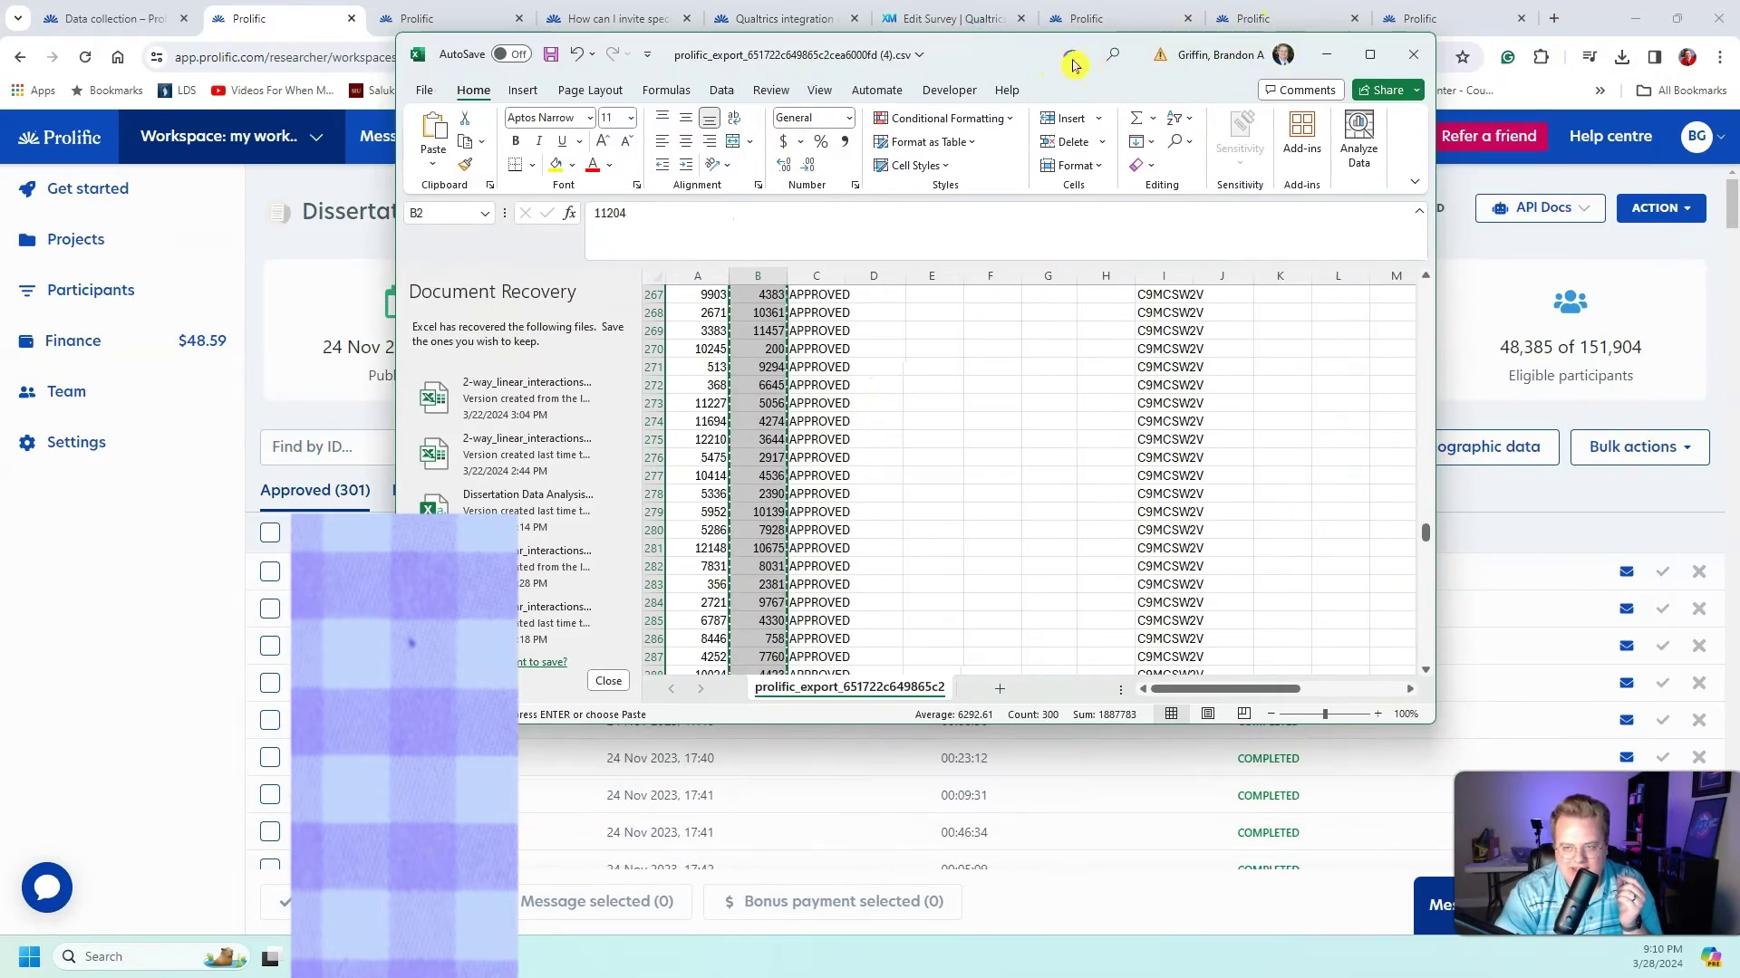
# - Maximize the export and select the participant IDs from B2 down to the last row
pyautogui.doubleClick(1075, 39)
pyautogui.scroll(7, 377, 550)
pyautogui.click(365, 533)
pyautogui.hotkey('ctrl', 'Up')
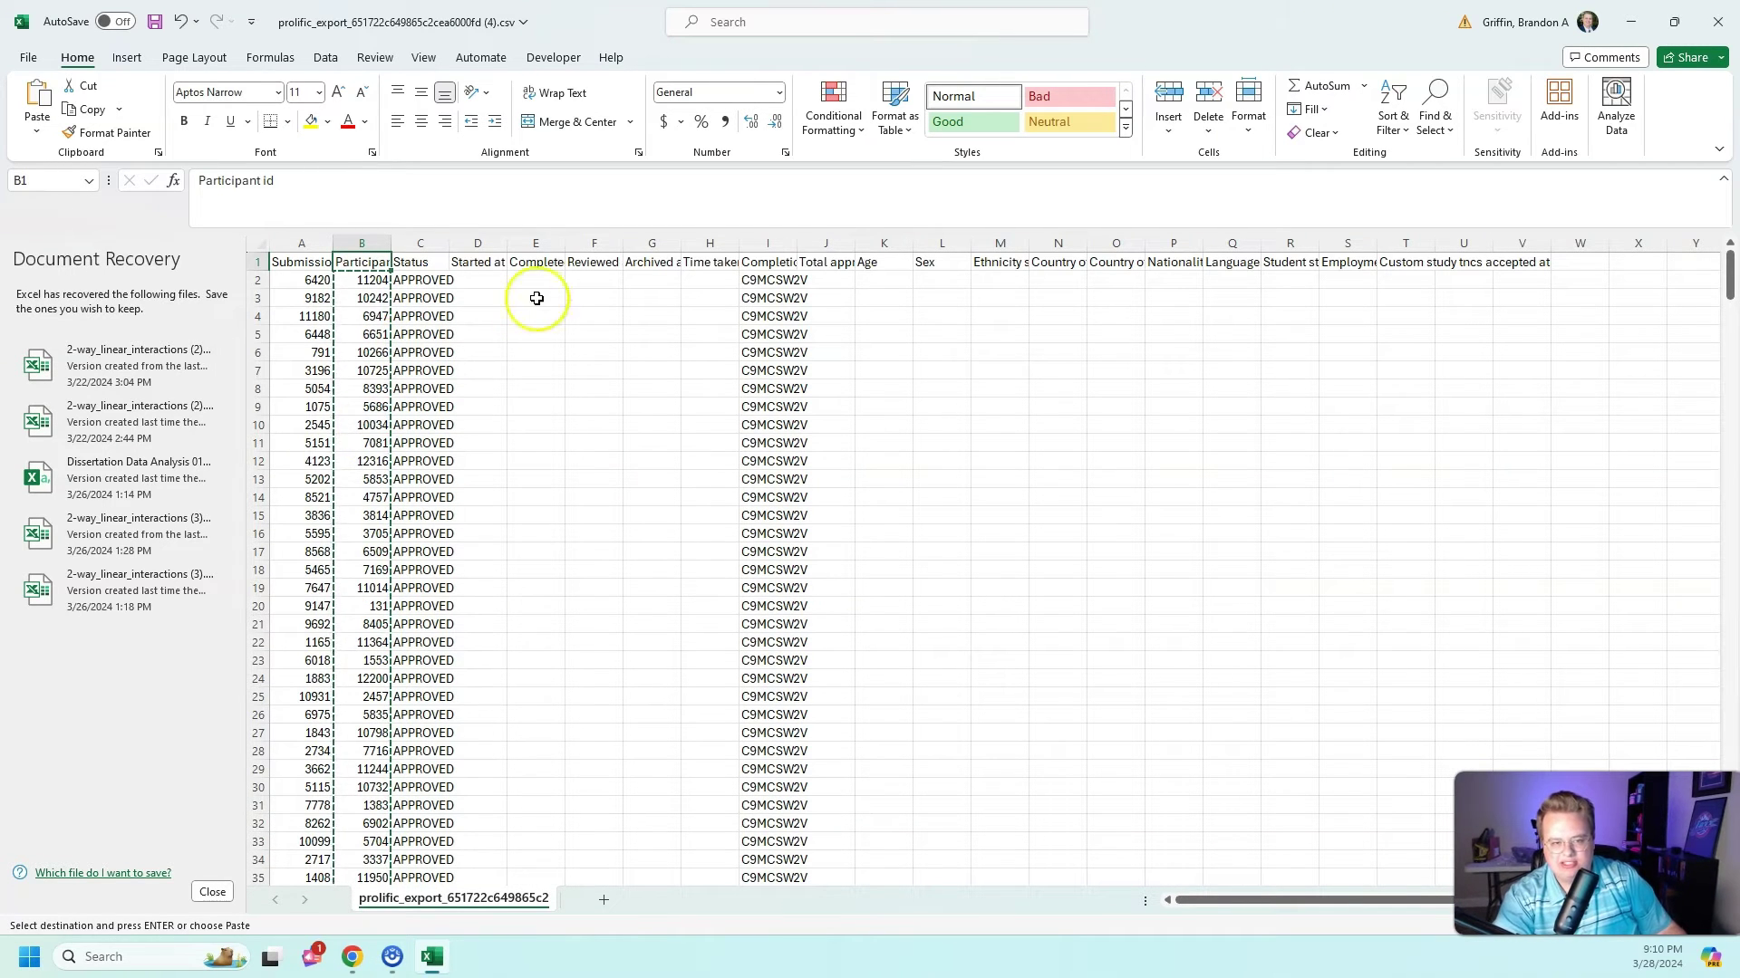
pyautogui.click(300, 260)
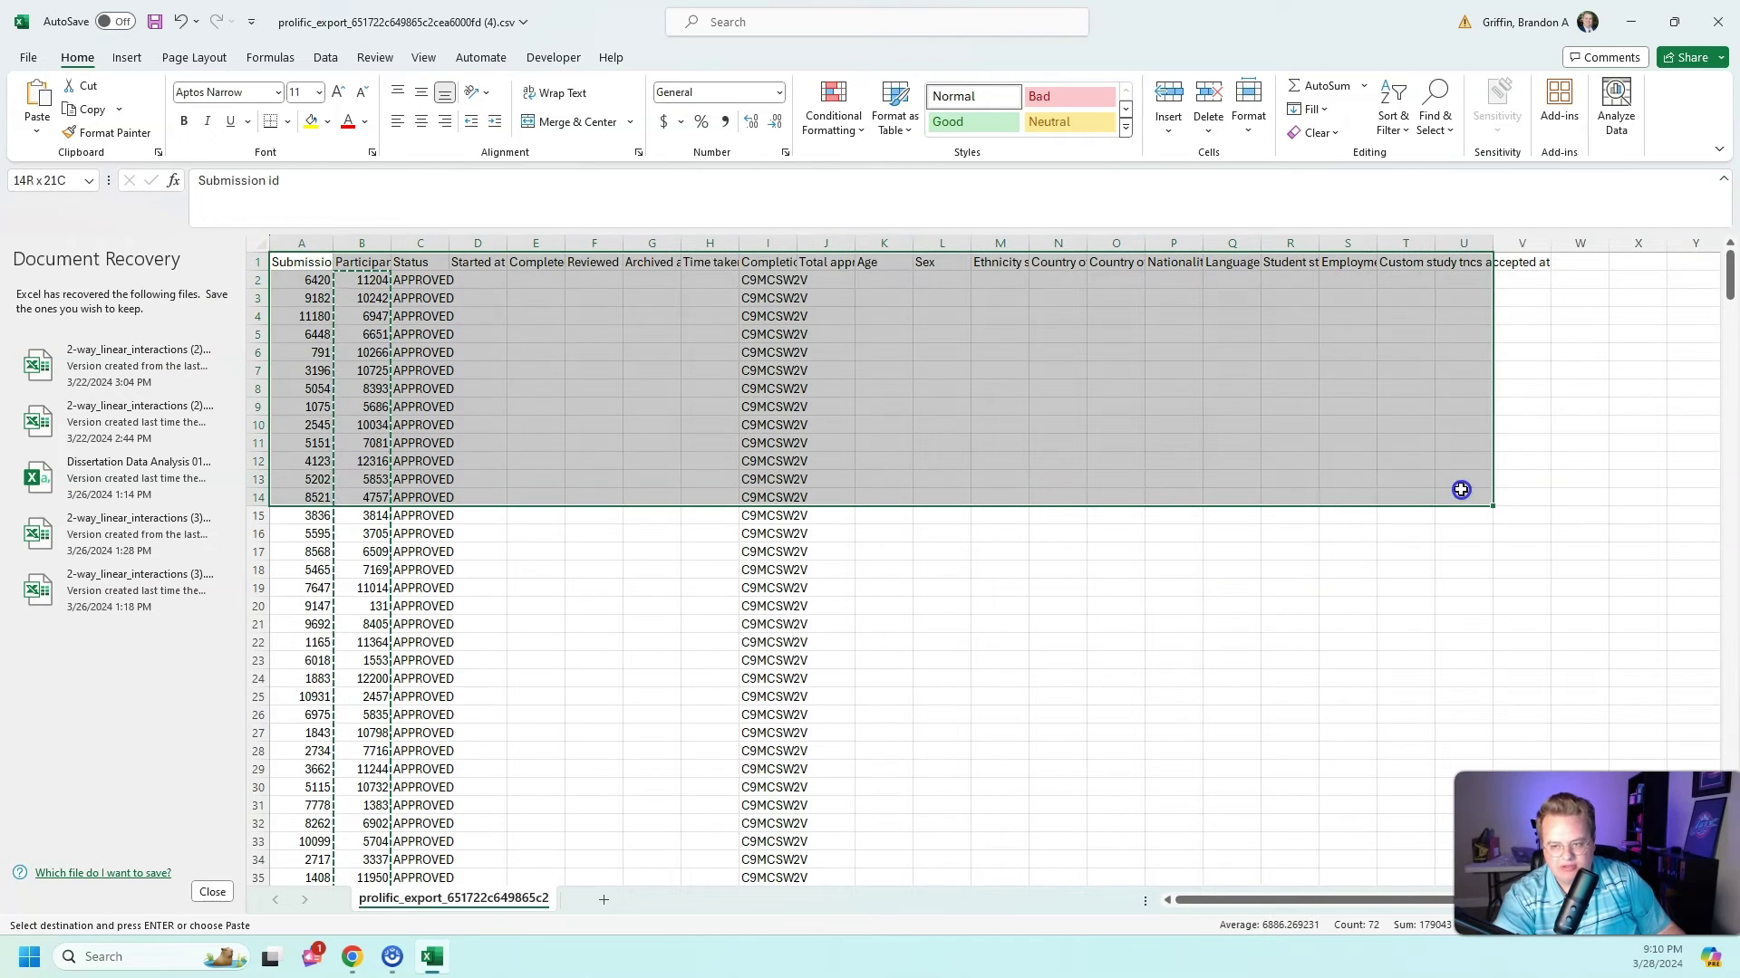
pyautogui.moveTo(301, 260); pyautogui.dragTo(1525, 498)
pyautogui.click(366, 282)
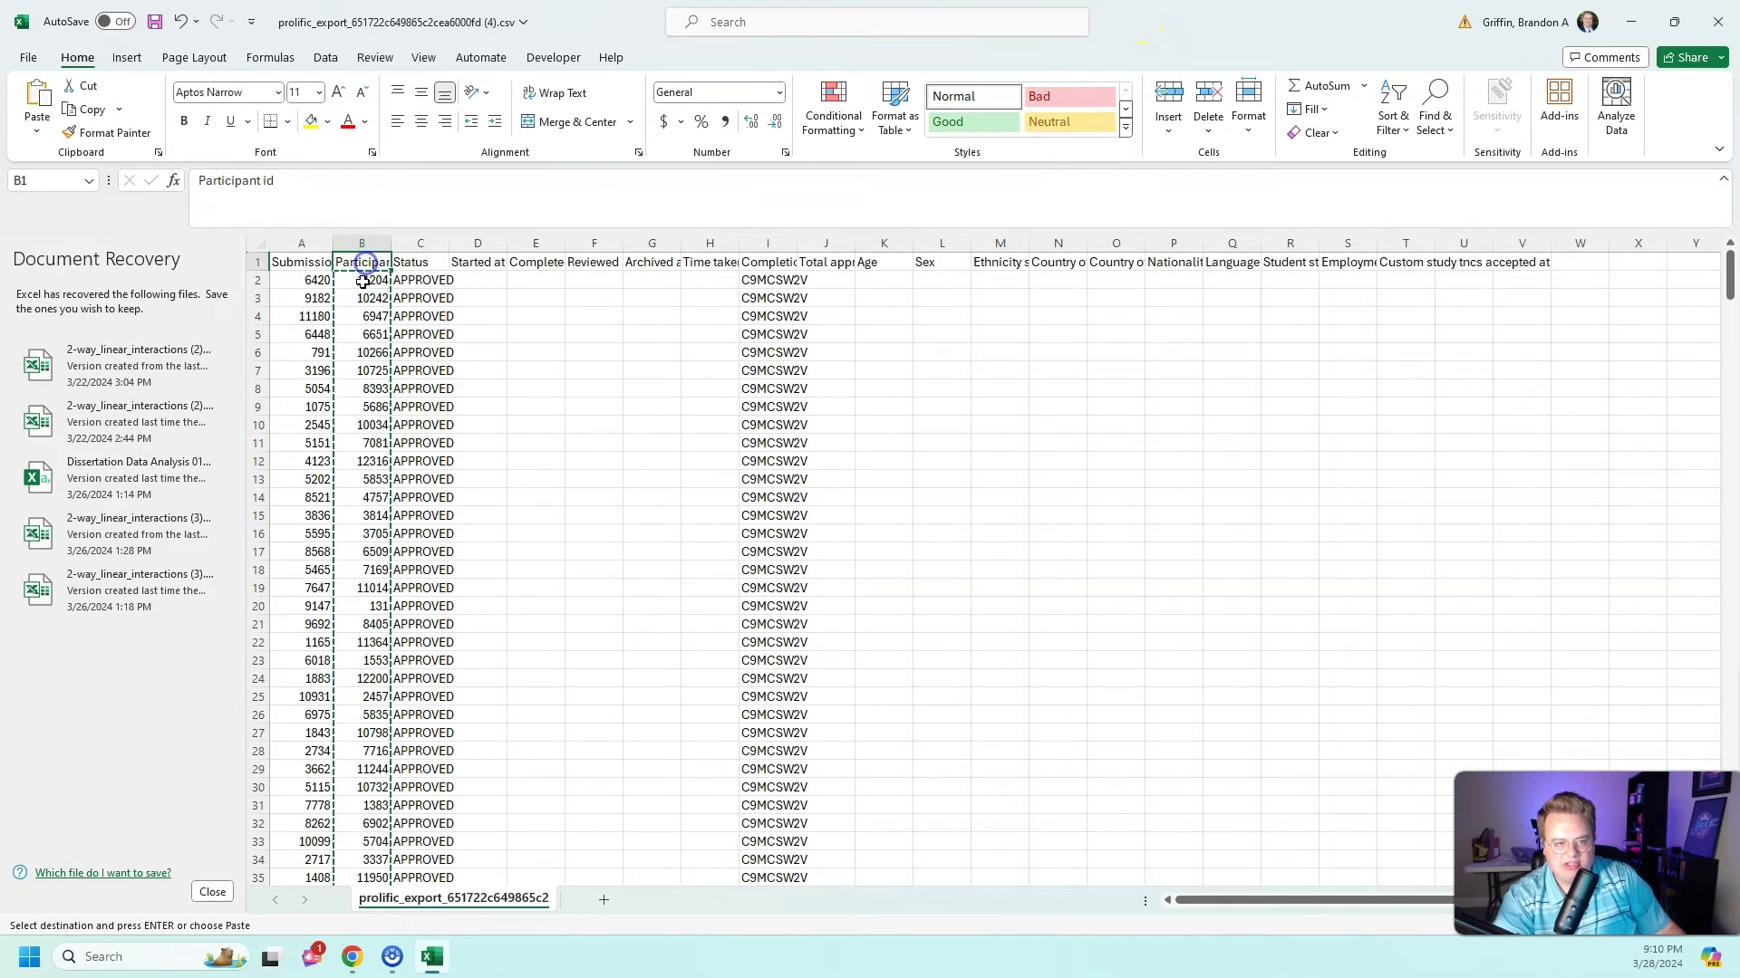
pyautogui.hotkey('ctrl', 'shift', 'Down')
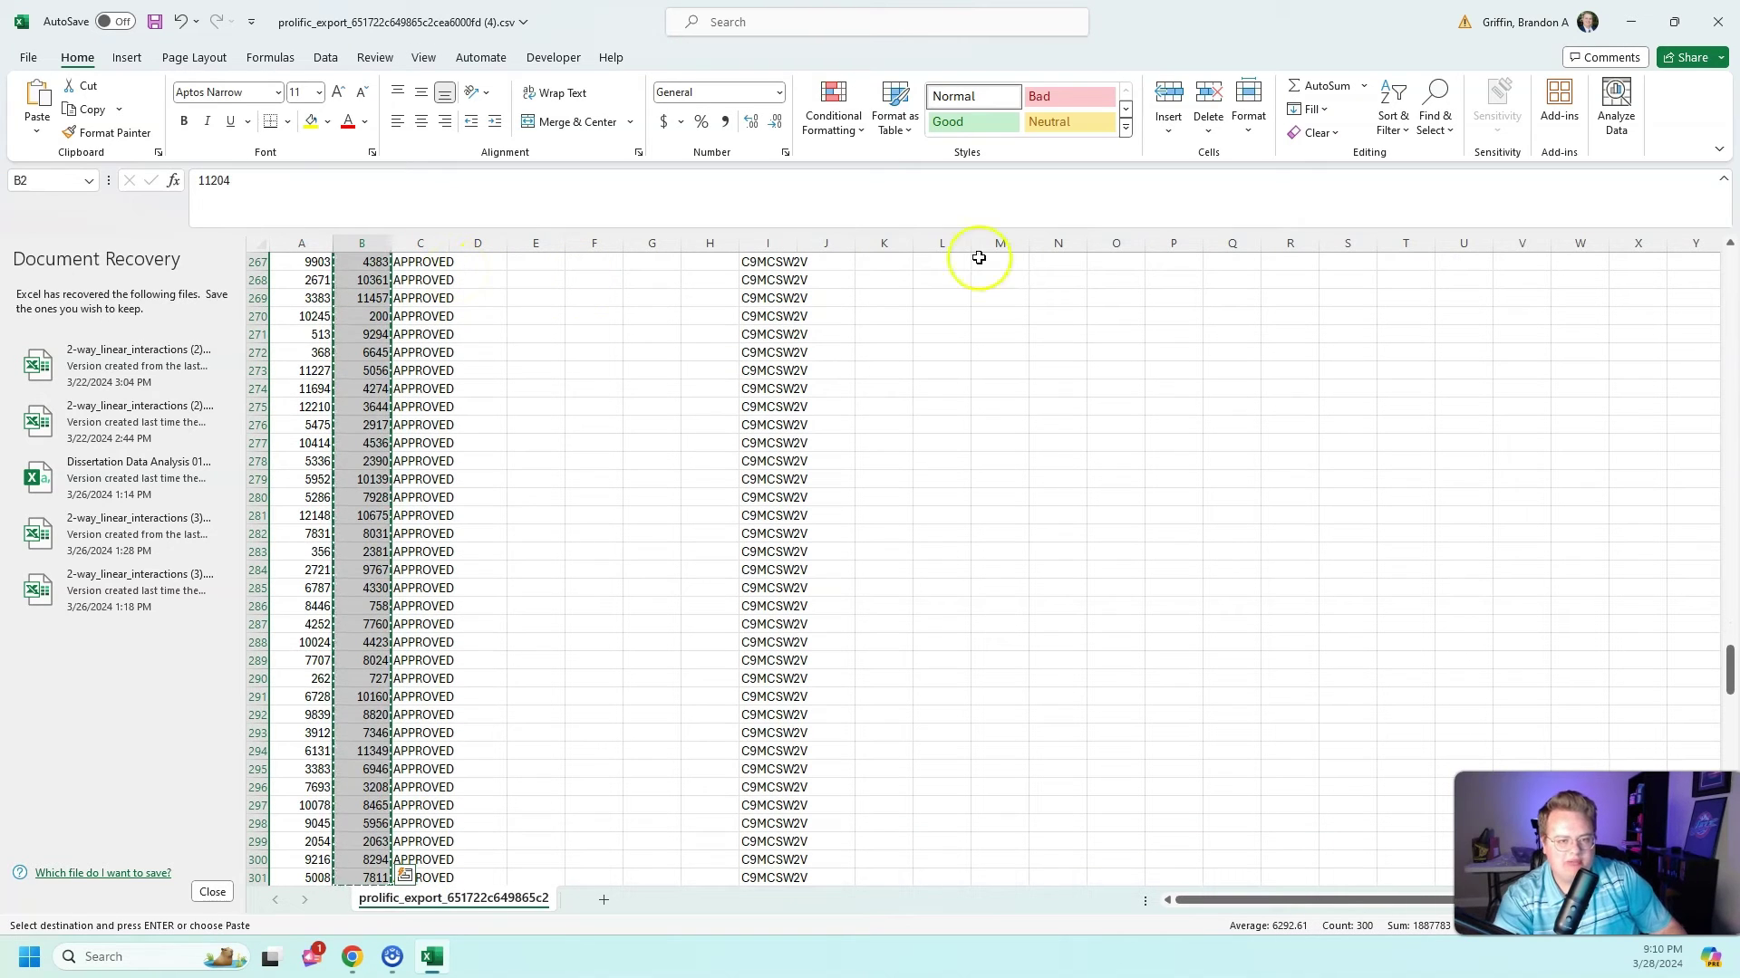
# - Minimize Excel and go back to the Ice Cream Part 2 study form
pyautogui.moveTo(1223, 13); pyautogui.dragTo(634, 316)
pyautogui.click(634, 317)
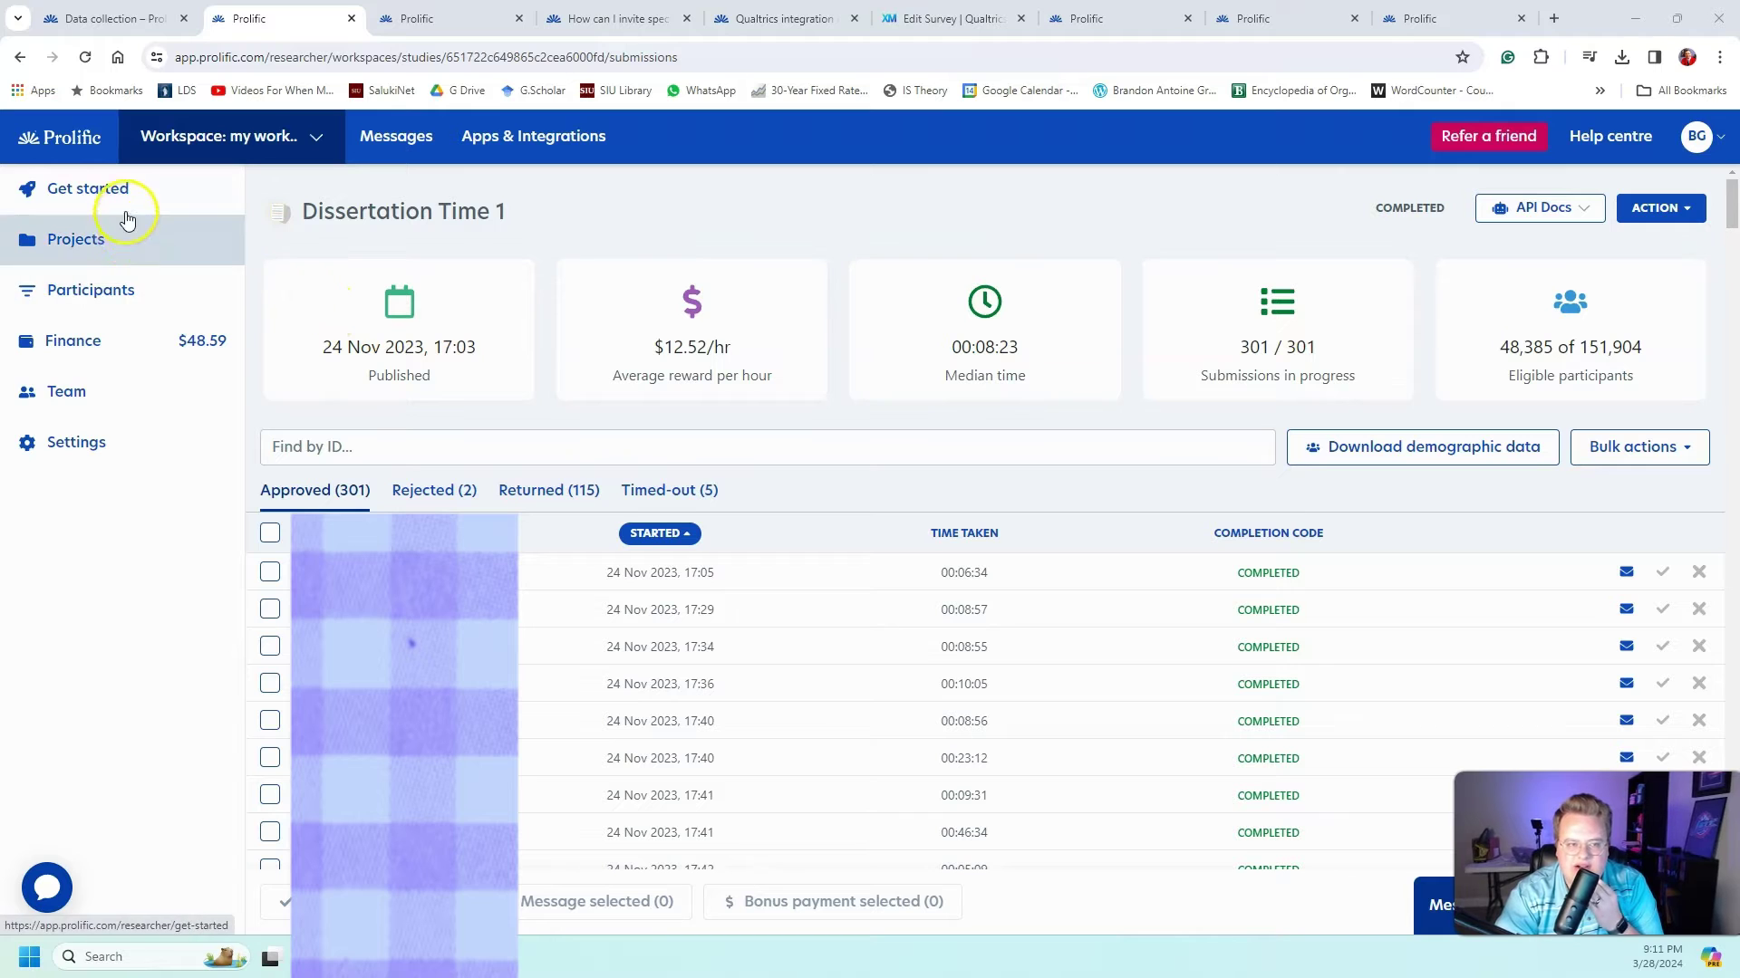
pyautogui.click(436, 18)
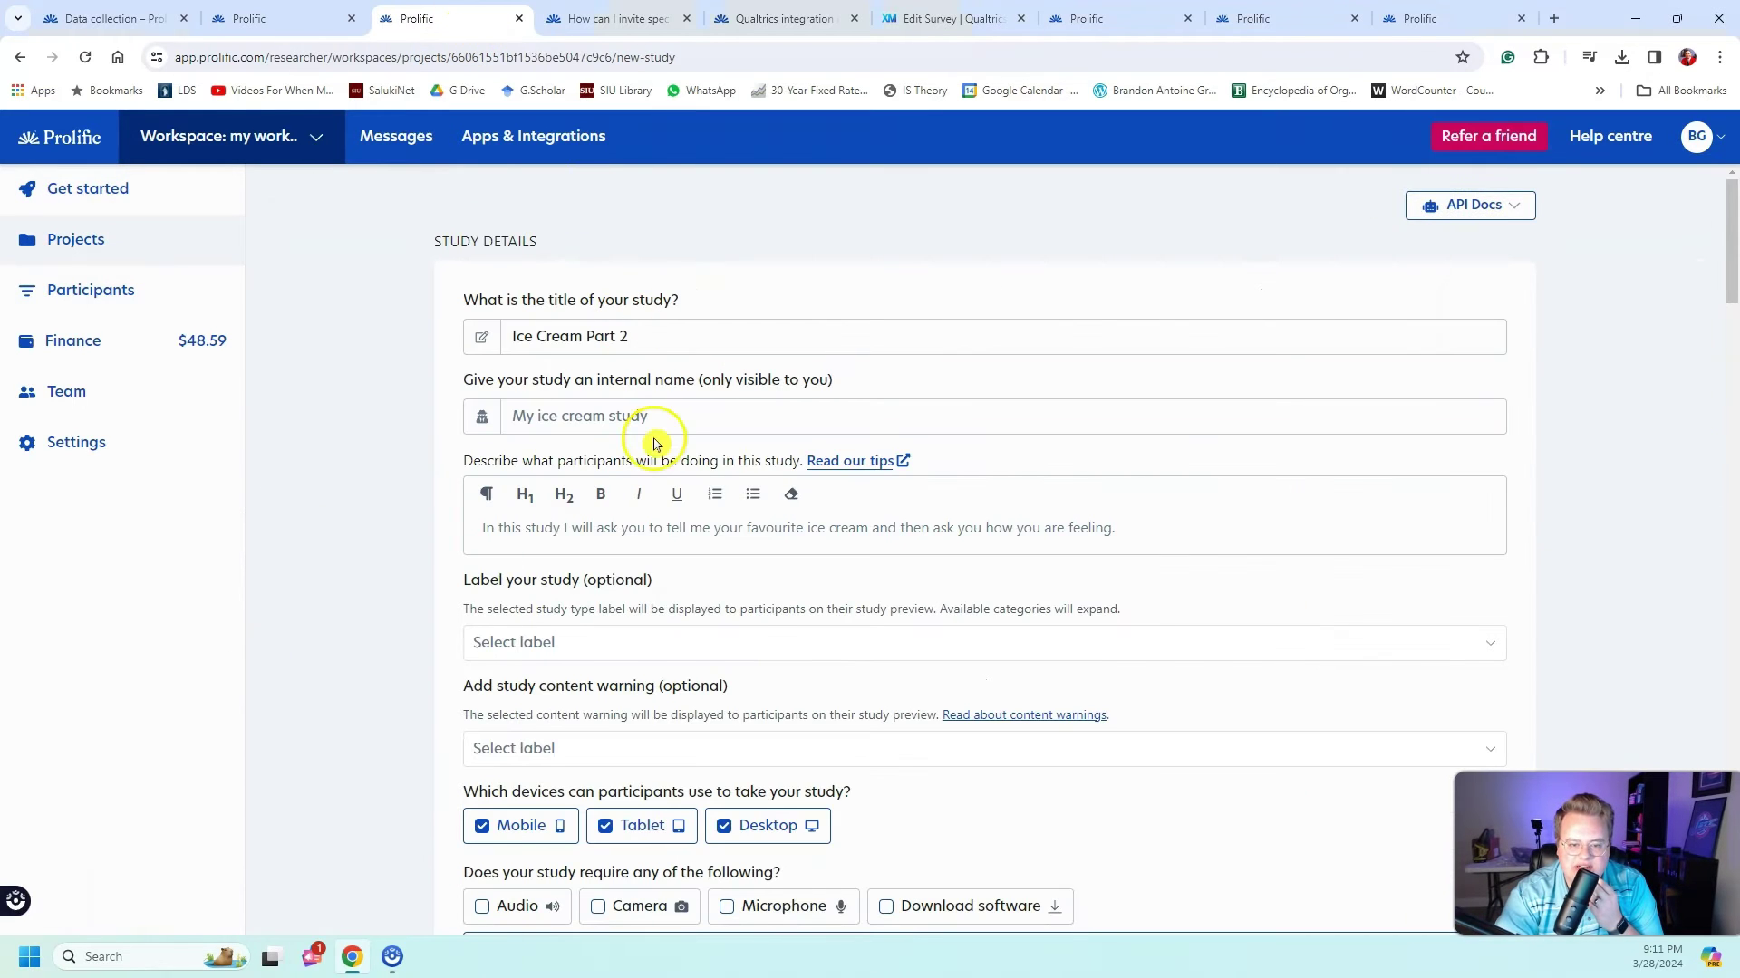
pyautogui.scroll(-5, 660, 447)
pyautogui.scroll(-4, 661, 435)
pyautogui.scroll(-5, 660, 436)
pyautogui.scroll(-3, 660, 432)
pyautogui.scroll(-3, 661, 426)
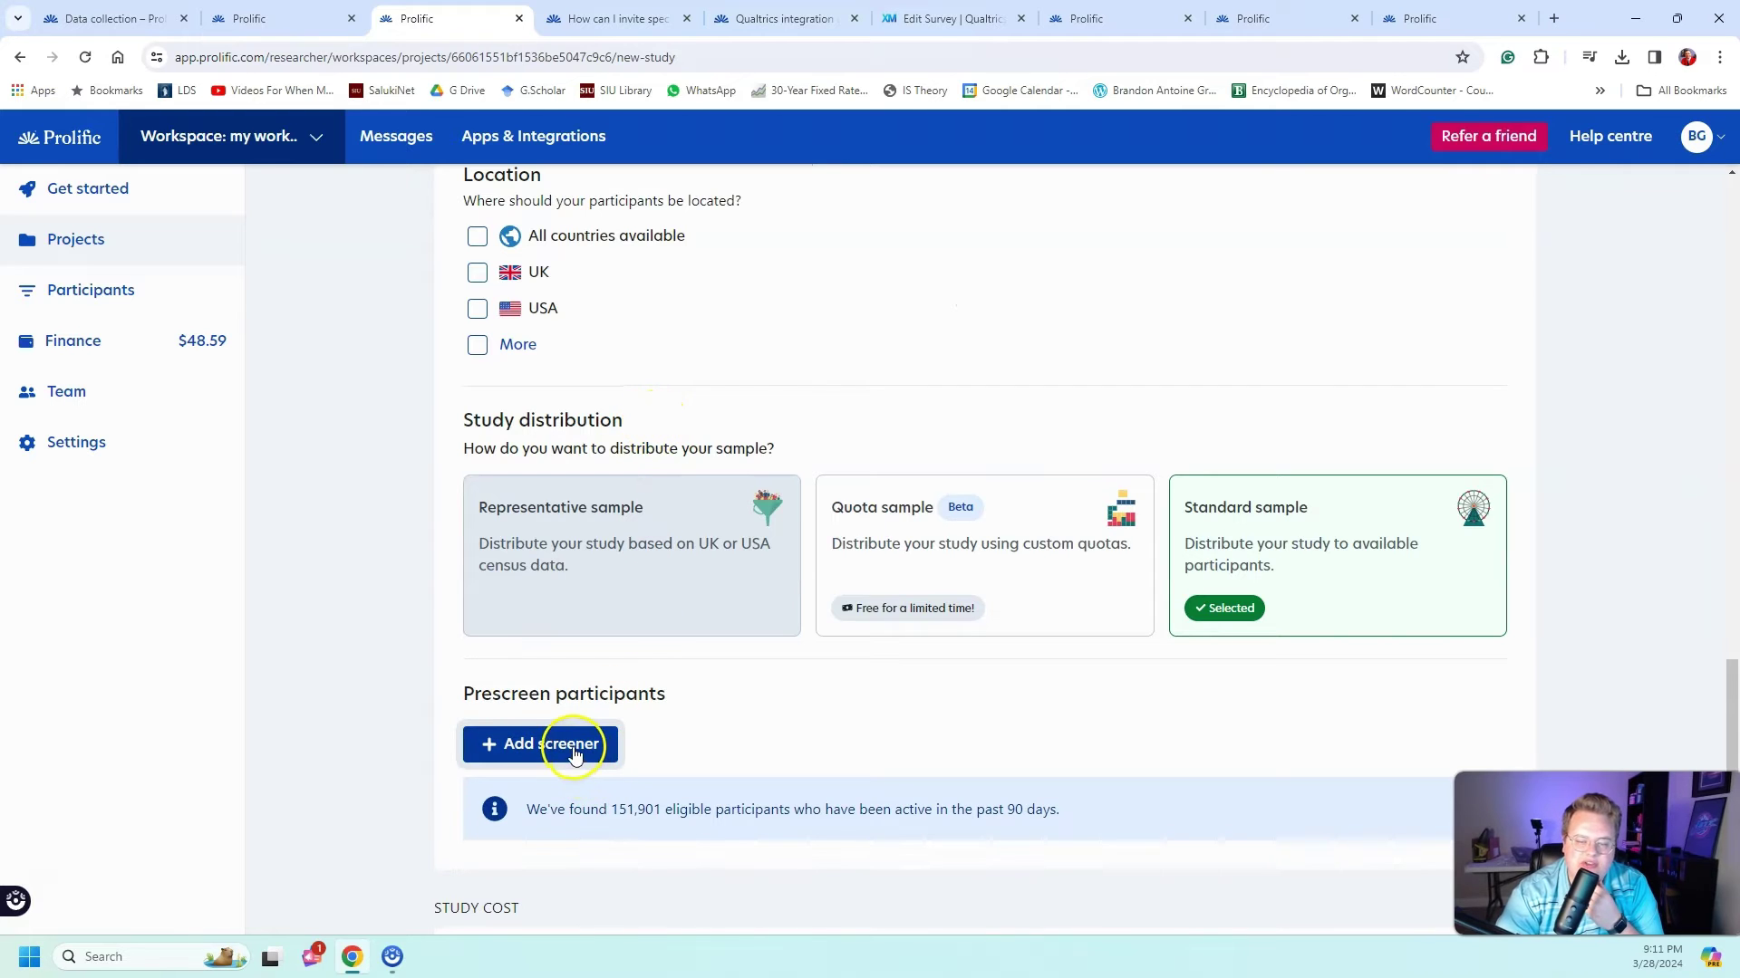
pyautogui.scroll(-2, 588, 738)
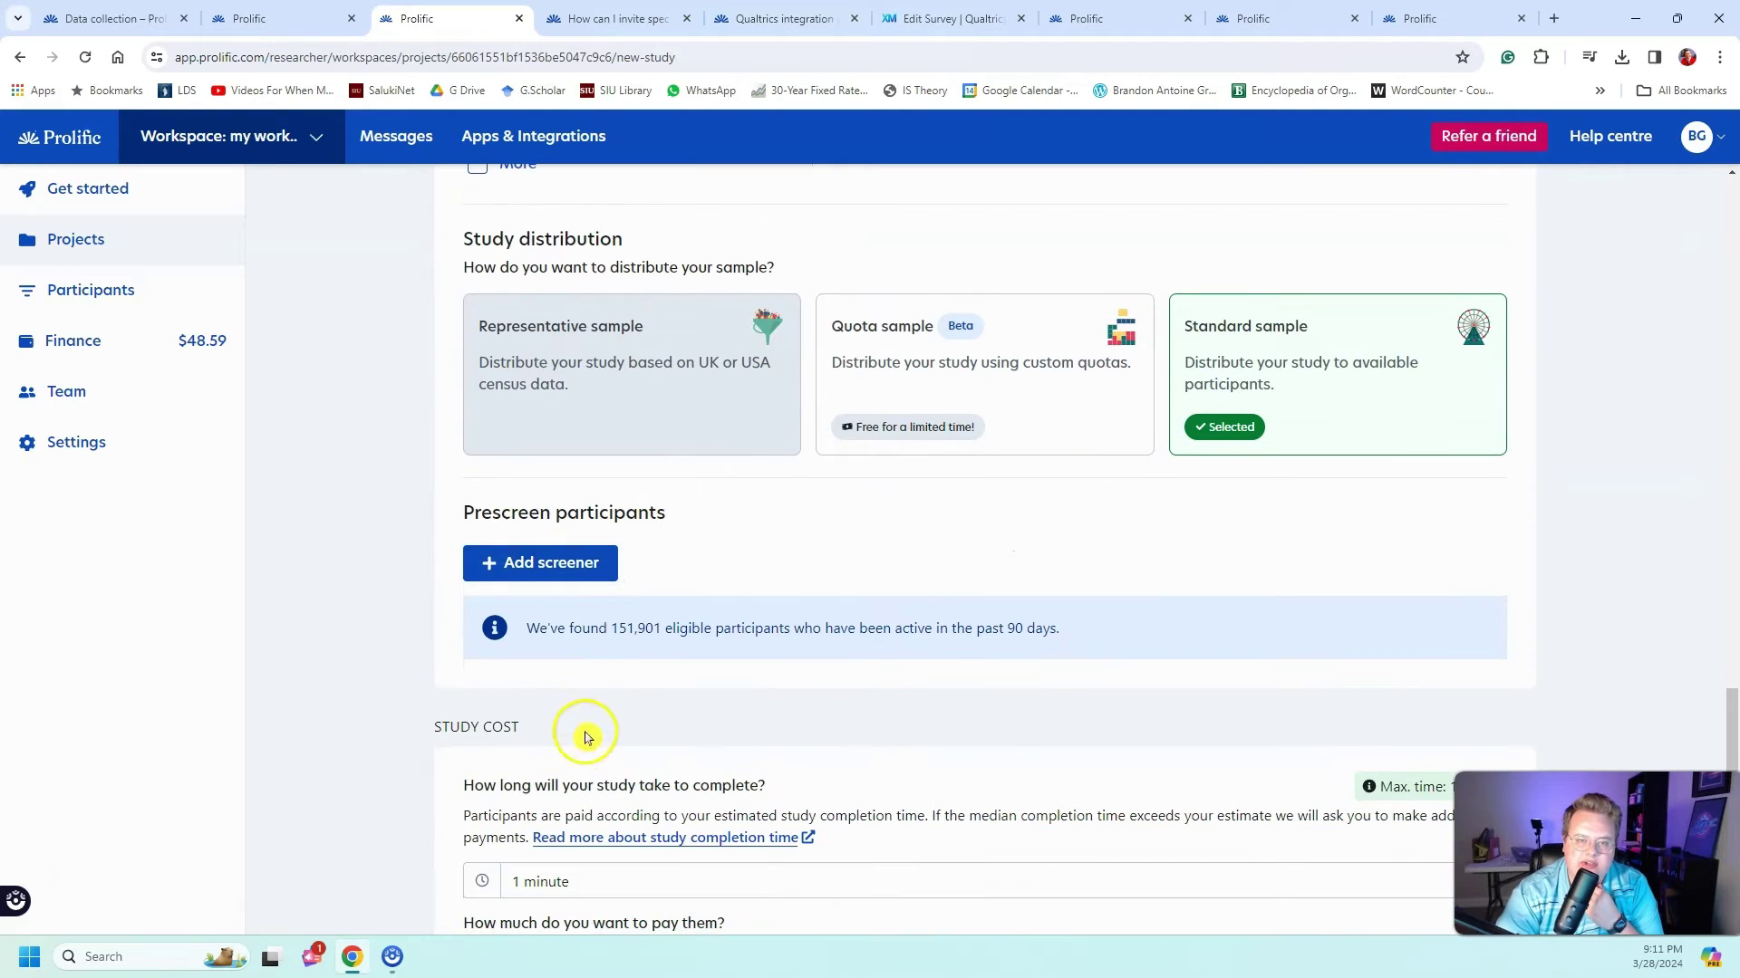
# - Paste the copied participant IDs into a Custom Screener > Custom Allowlist
pyautogui.click(553, 578)
pyautogui.scroll(-2, 435, 584)
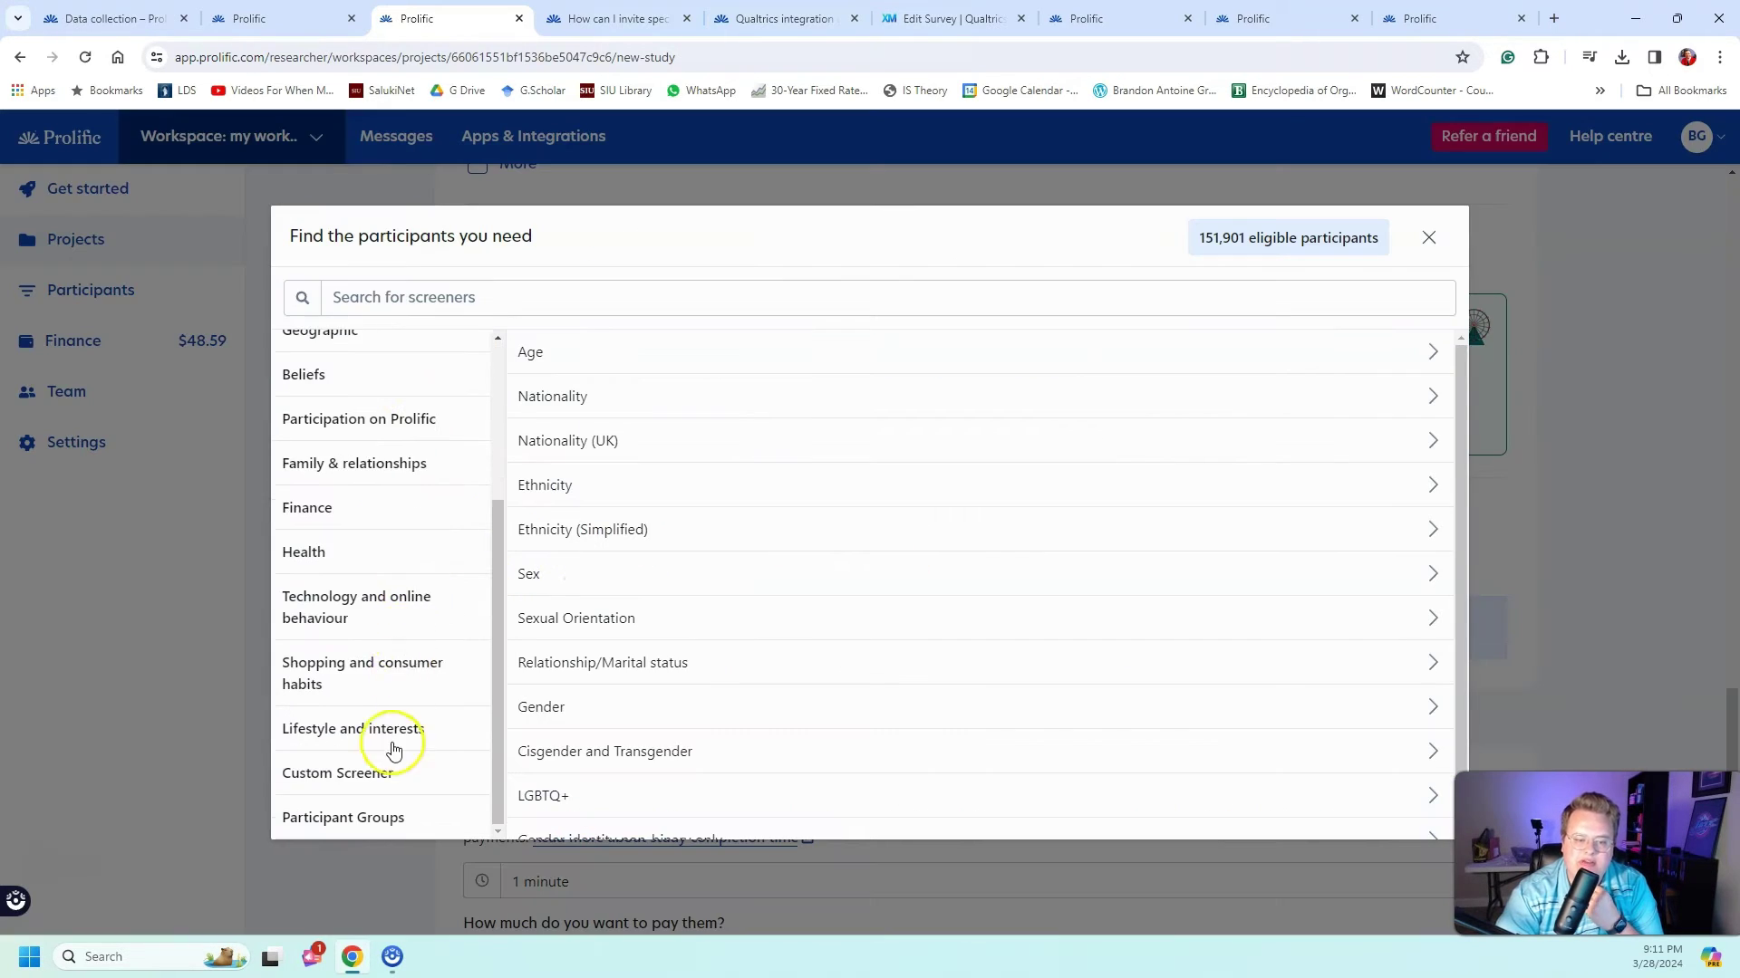
pyautogui.click(388, 778)
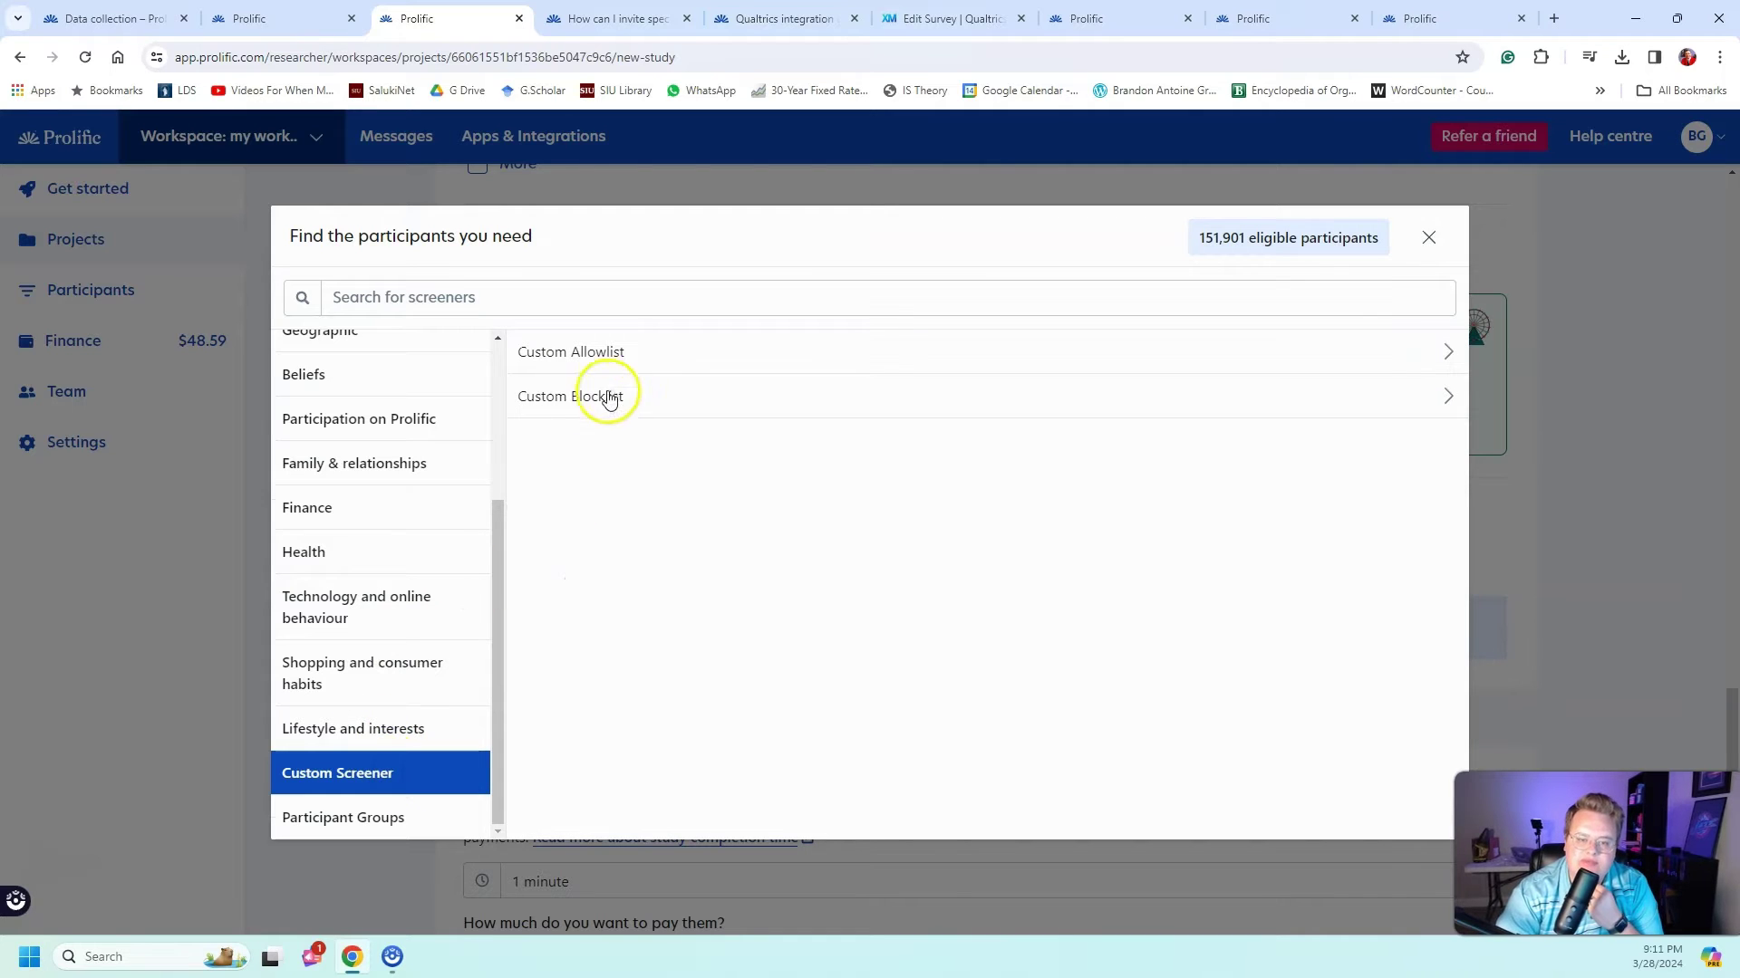
pyautogui.click(613, 361)
pyautogui.click(756, 503)
pyautogui.hotkey('ctrl', 'v')
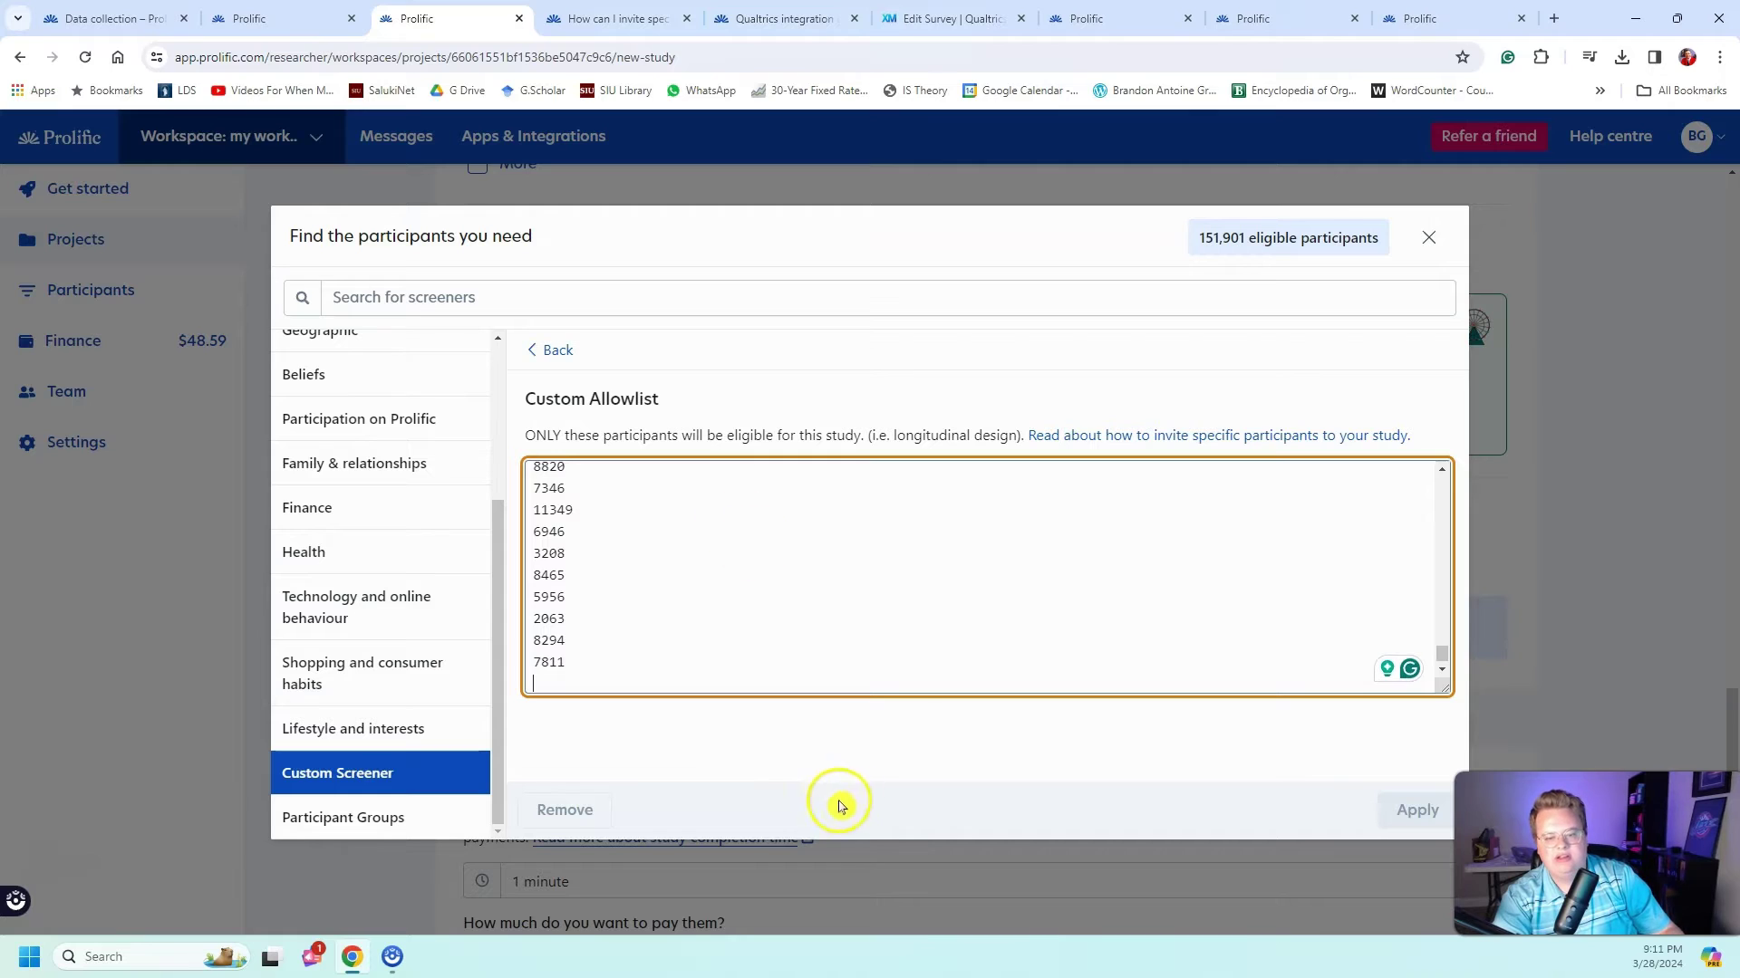
pyautogui.click(806, 728)
pyautogui.scroll(-3, 808, 629)
pyautogui.scroll(-3, 831, 634)
pyautogui.scroll(-3, 804, 613)
pyautogui.scroll(-3, 797, 612)
pyautogui.scroll(3, 797, 611)
pyautogui.scroll(2, 798, 611)
pyautogui.scroll(2, 797, 612)
pyautogui.scroll(2, 799, 612)
# - Clear all the invalid pasted IDs from the allowlist field
pyautogui.click(703, 598)
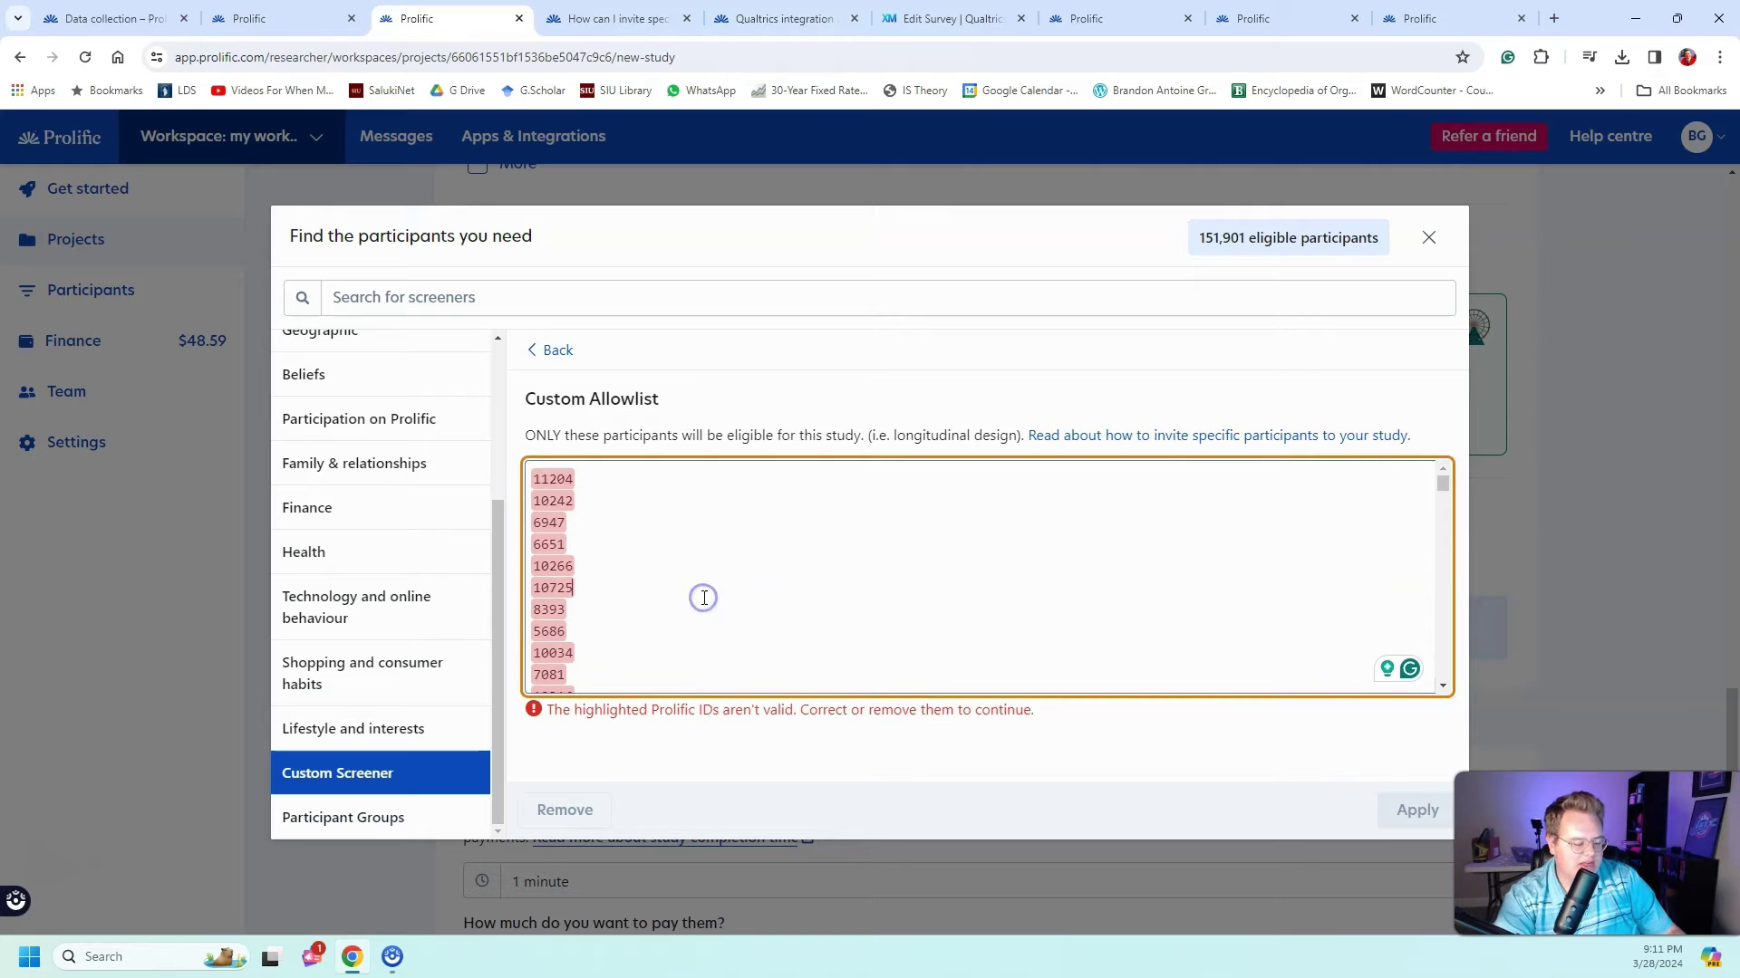
pyautogui.hotkey('ctrl', 'a')
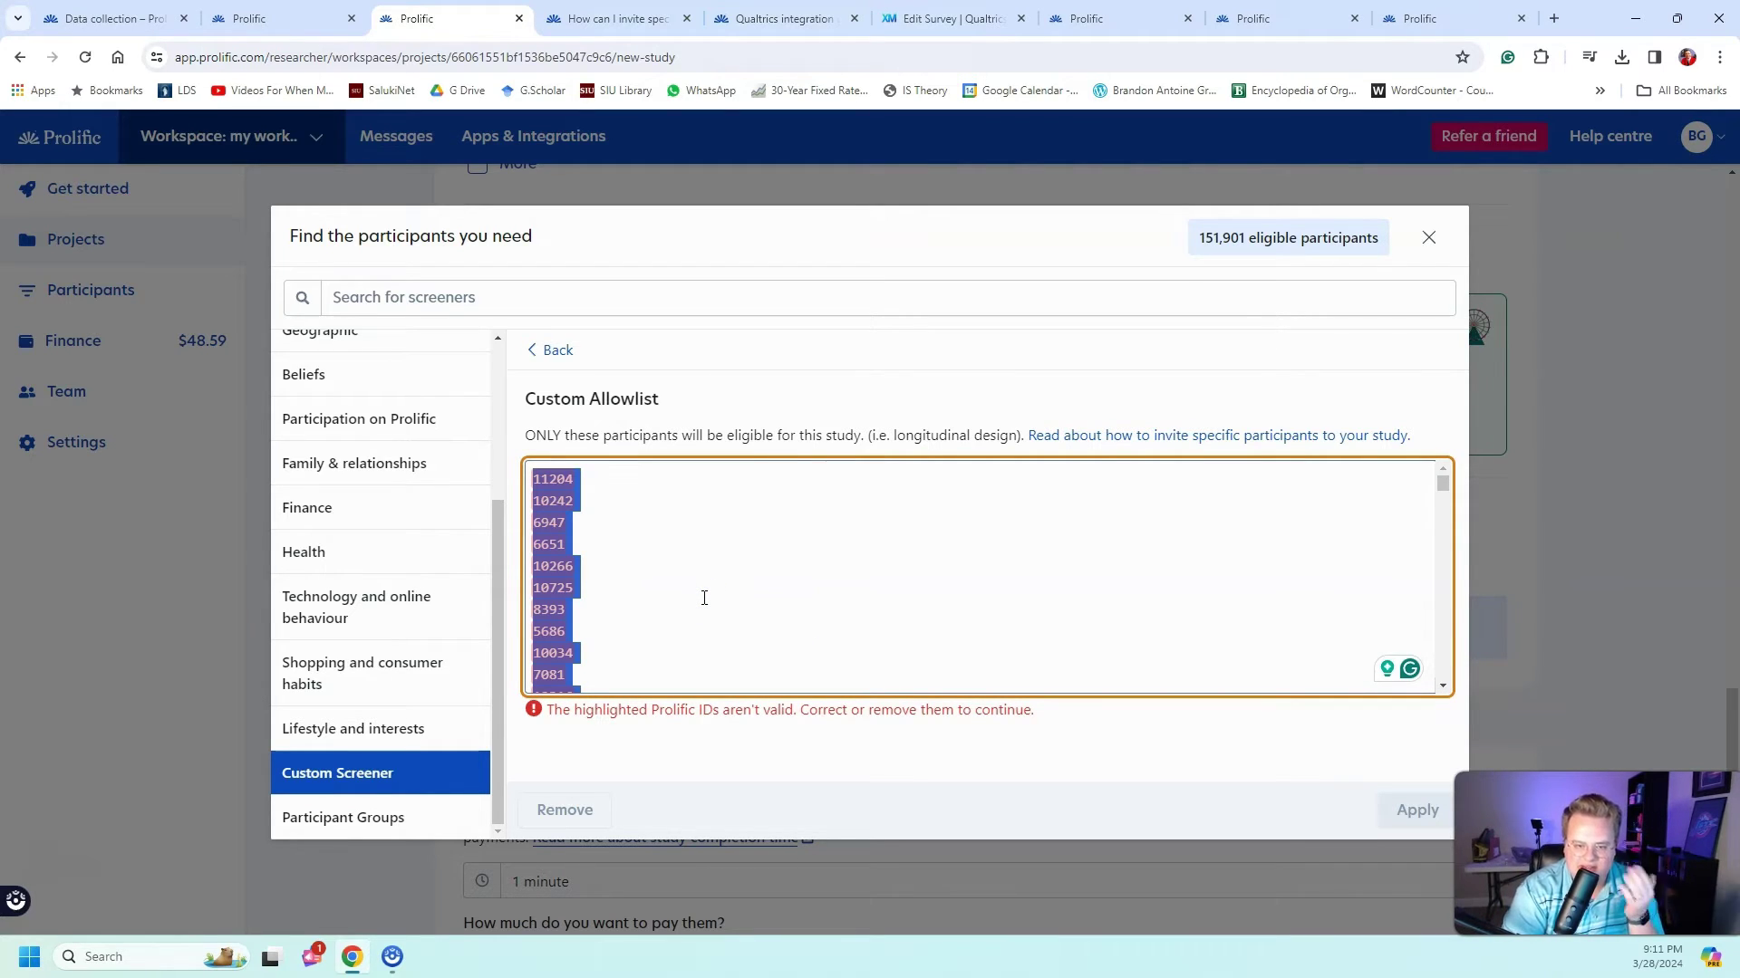
pyautogui.press('Delete')
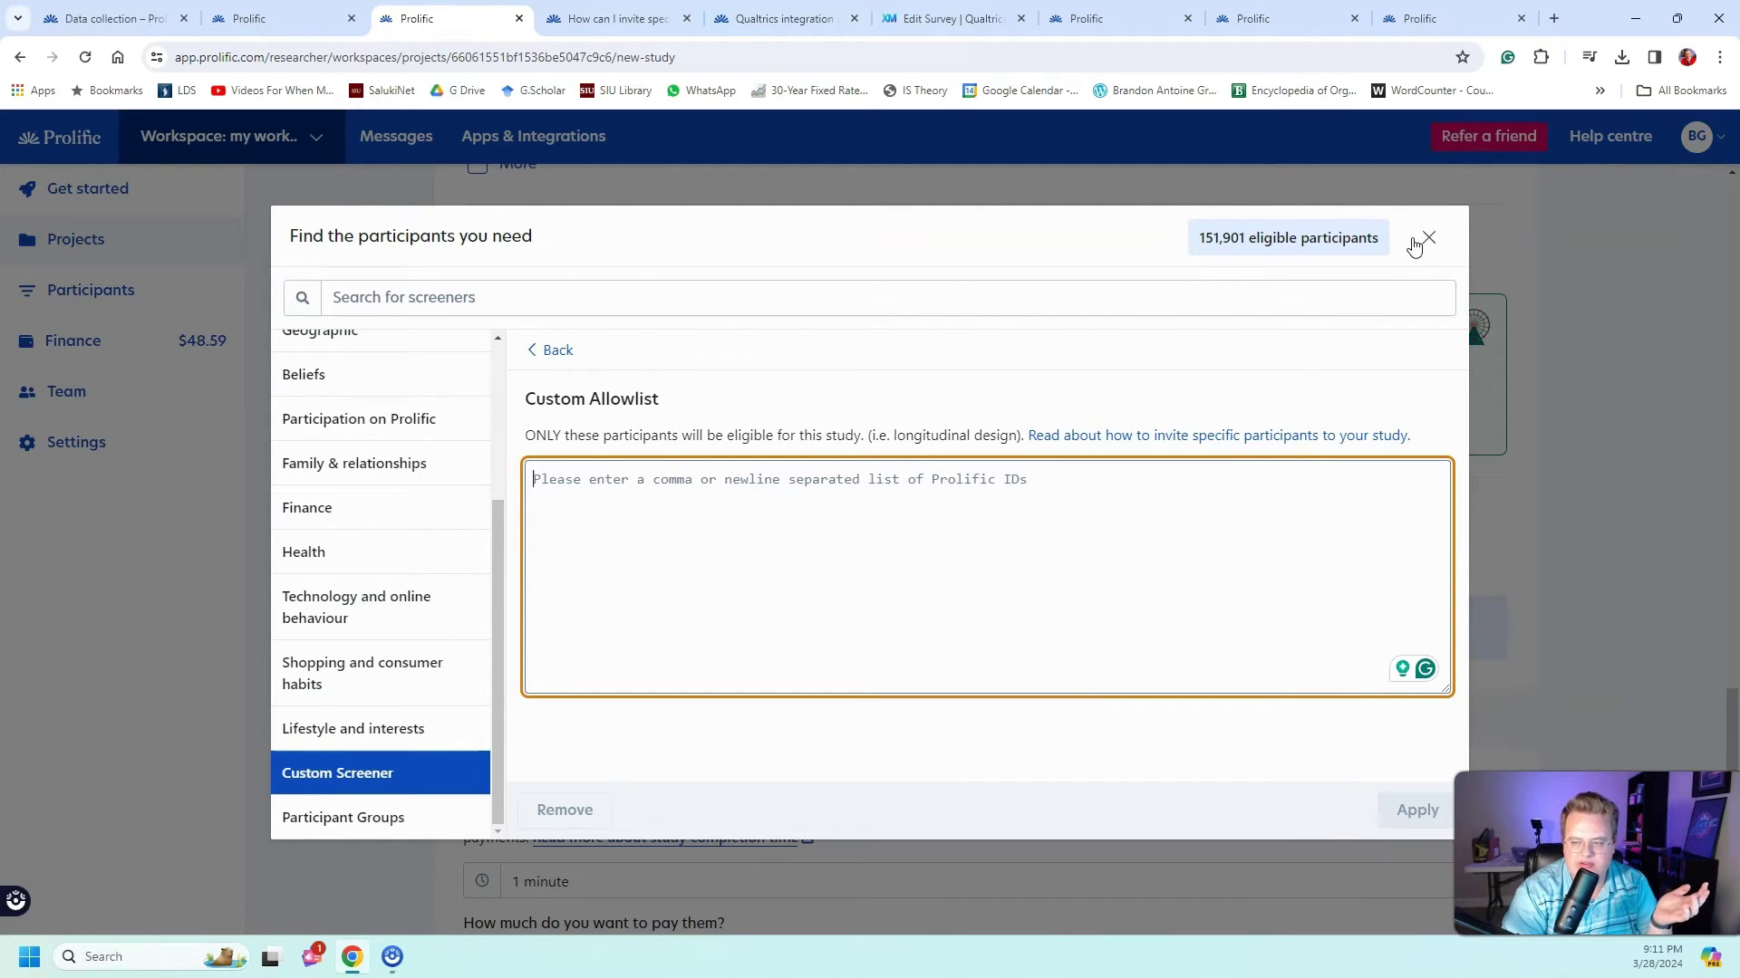
# - Close the finder, reopen Add screener, and browse the Participation on Prolific category
pyautogui.click(1428, 237)
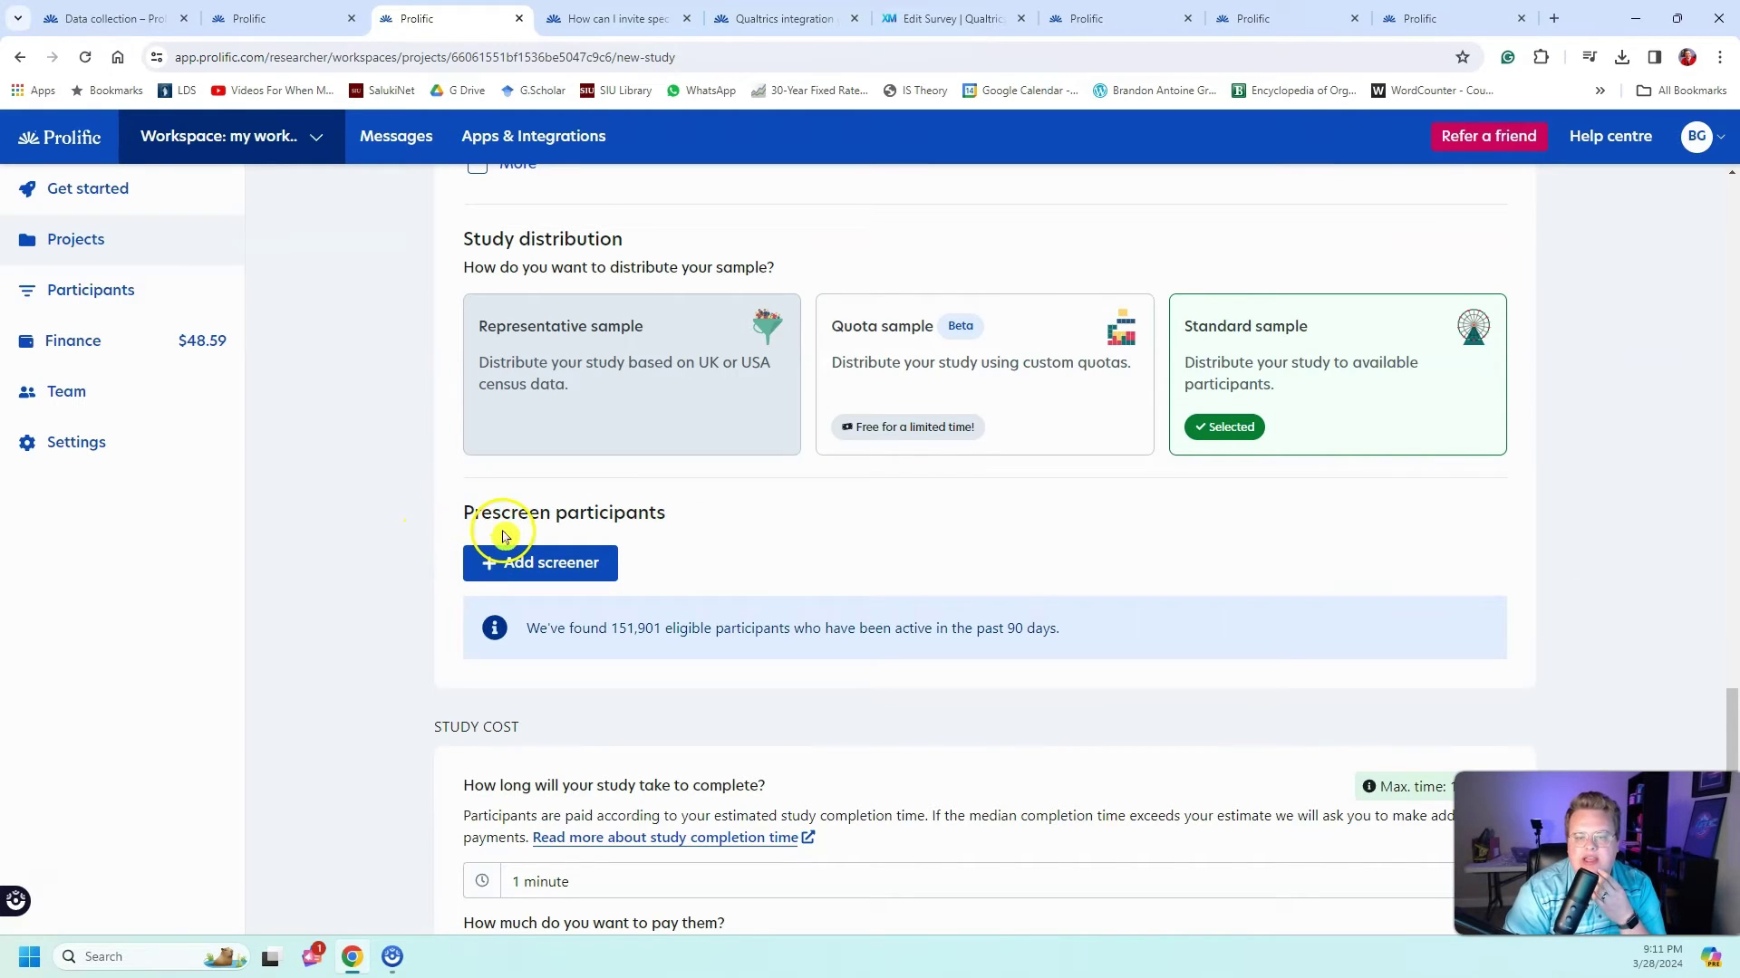
pyautogui.click(577, 560)
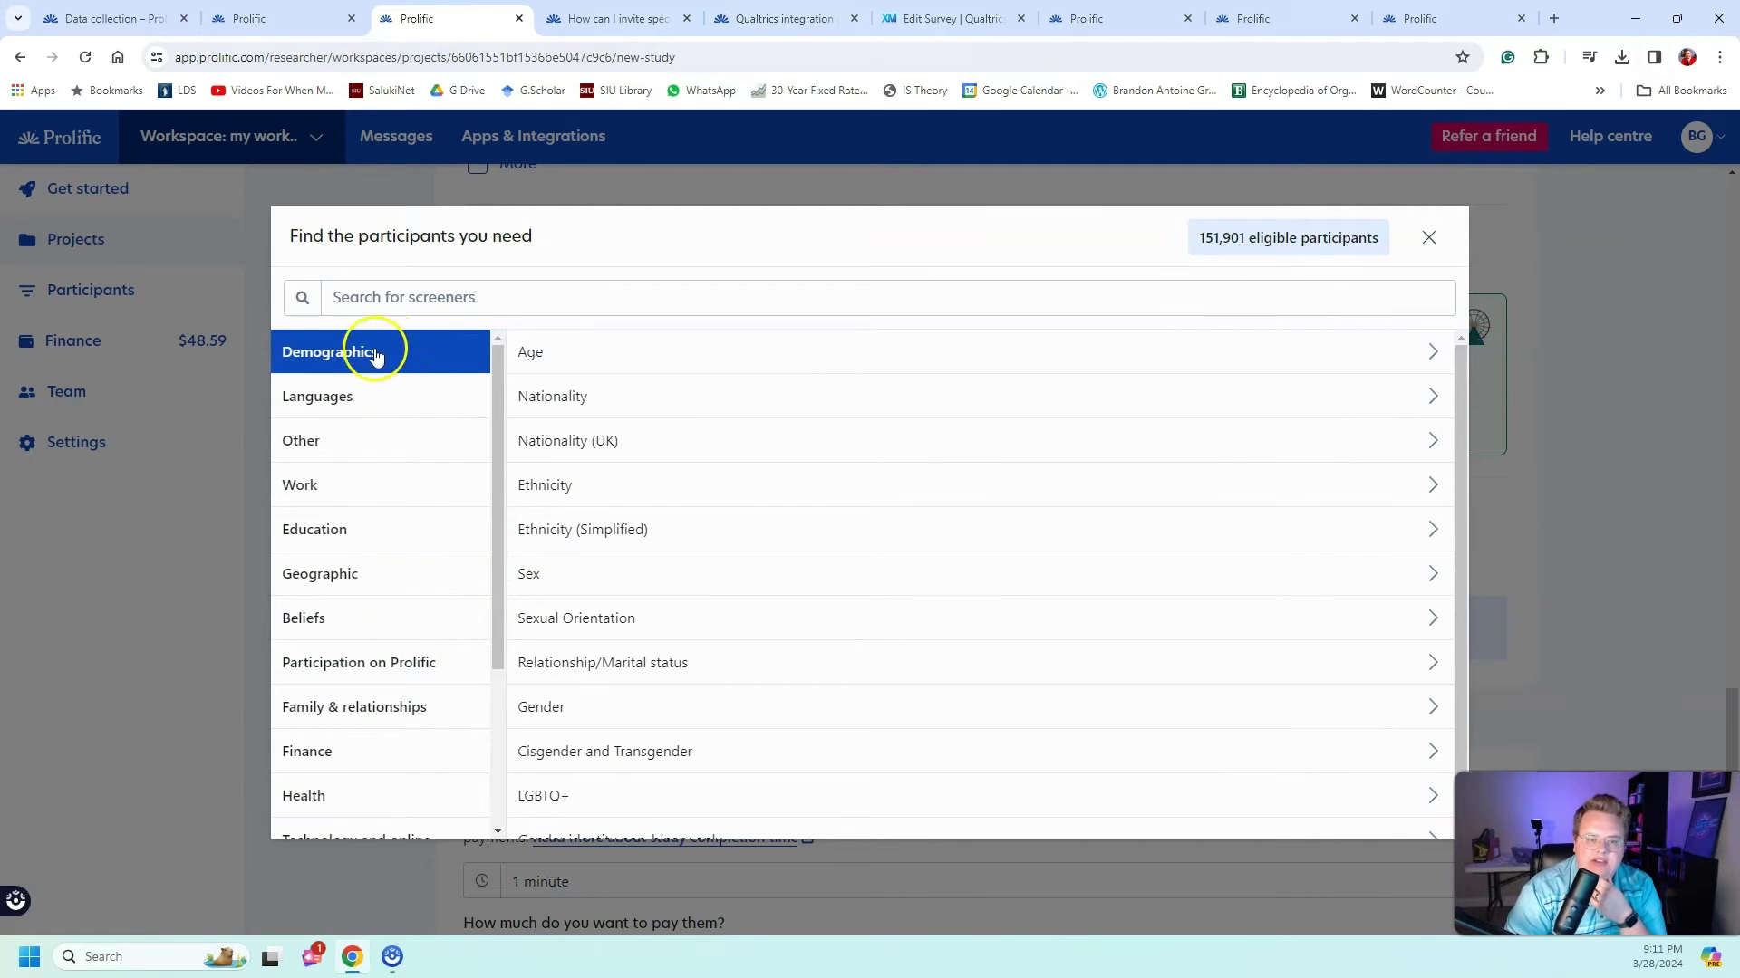
pyautogui.scroll(-2, 331, 466)
pyautogui.scroll(3, 350, 708)
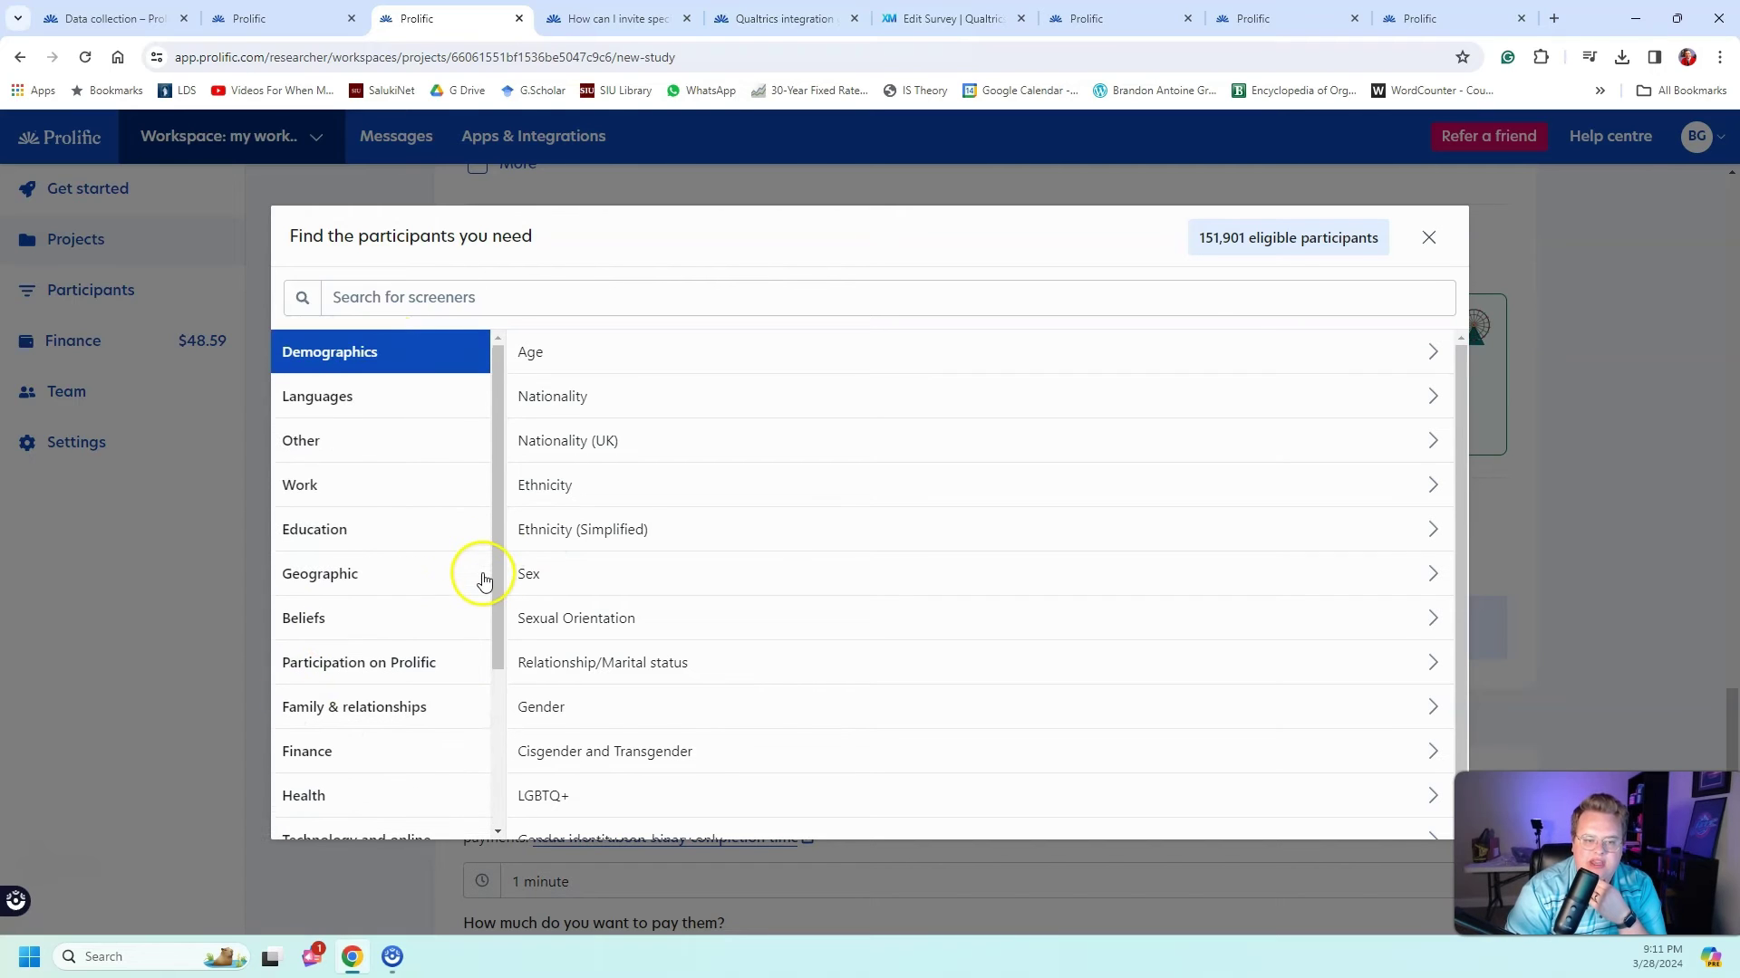
pyautogui.click(346, 668)
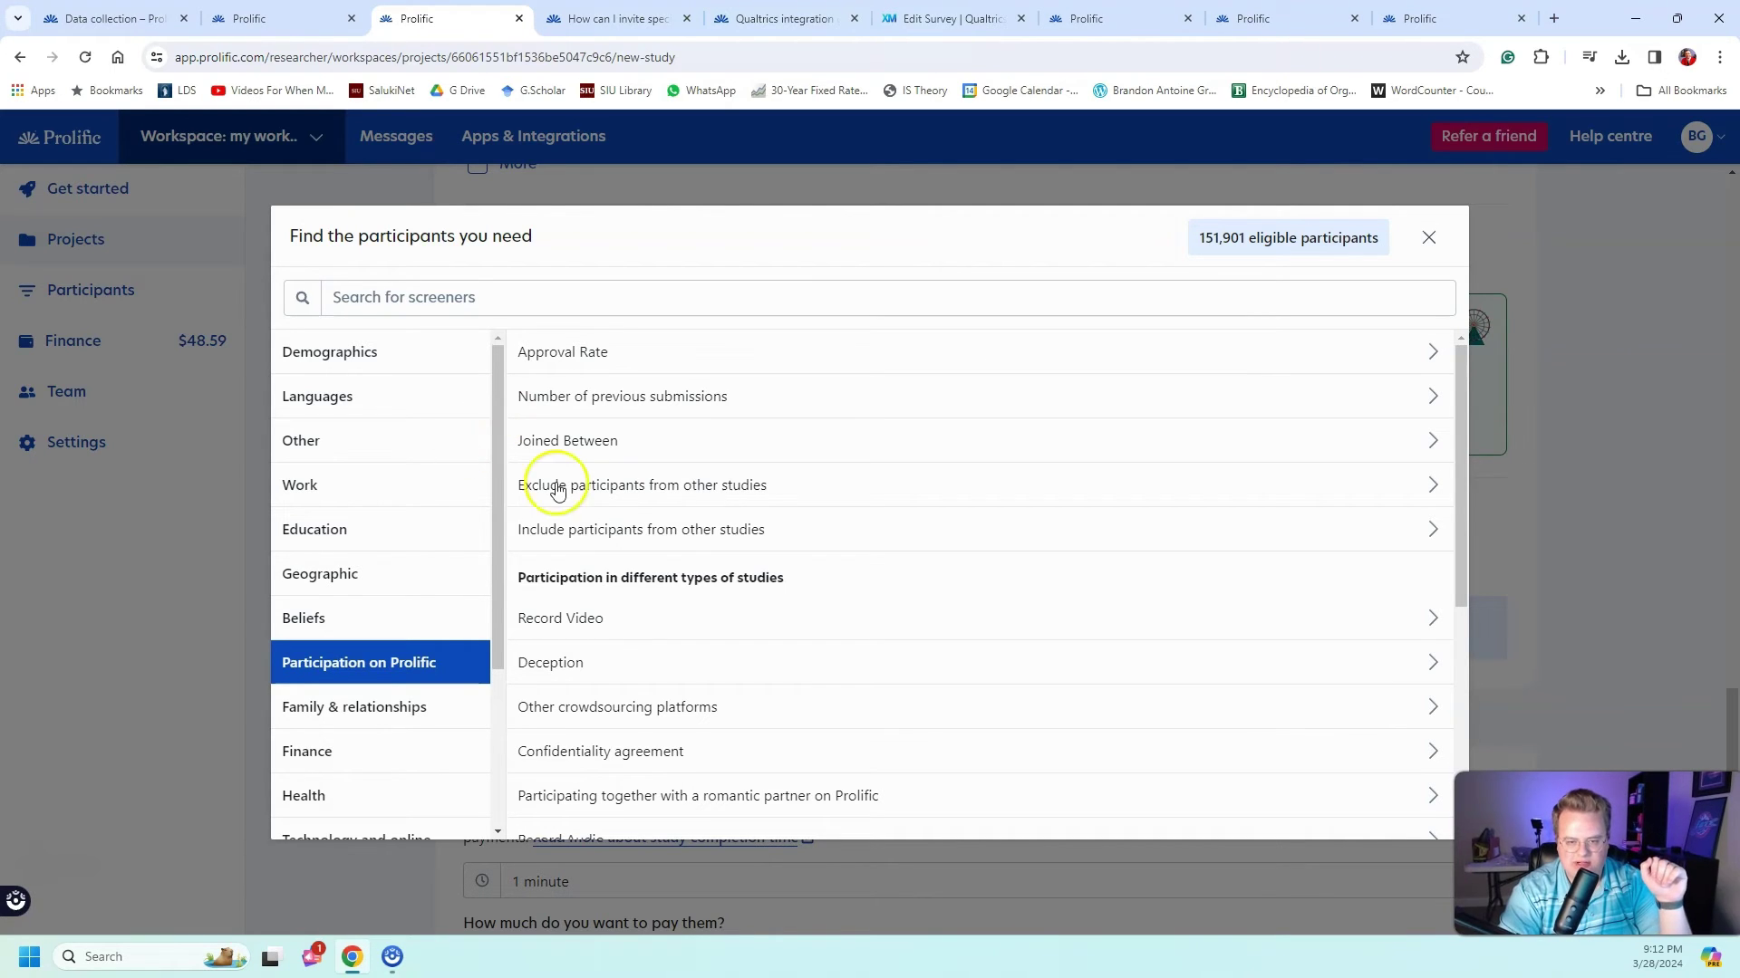
# - Tick Dissertation Time 1 under Include participants from other studies and apply it
pyautogui.click(608, 530)
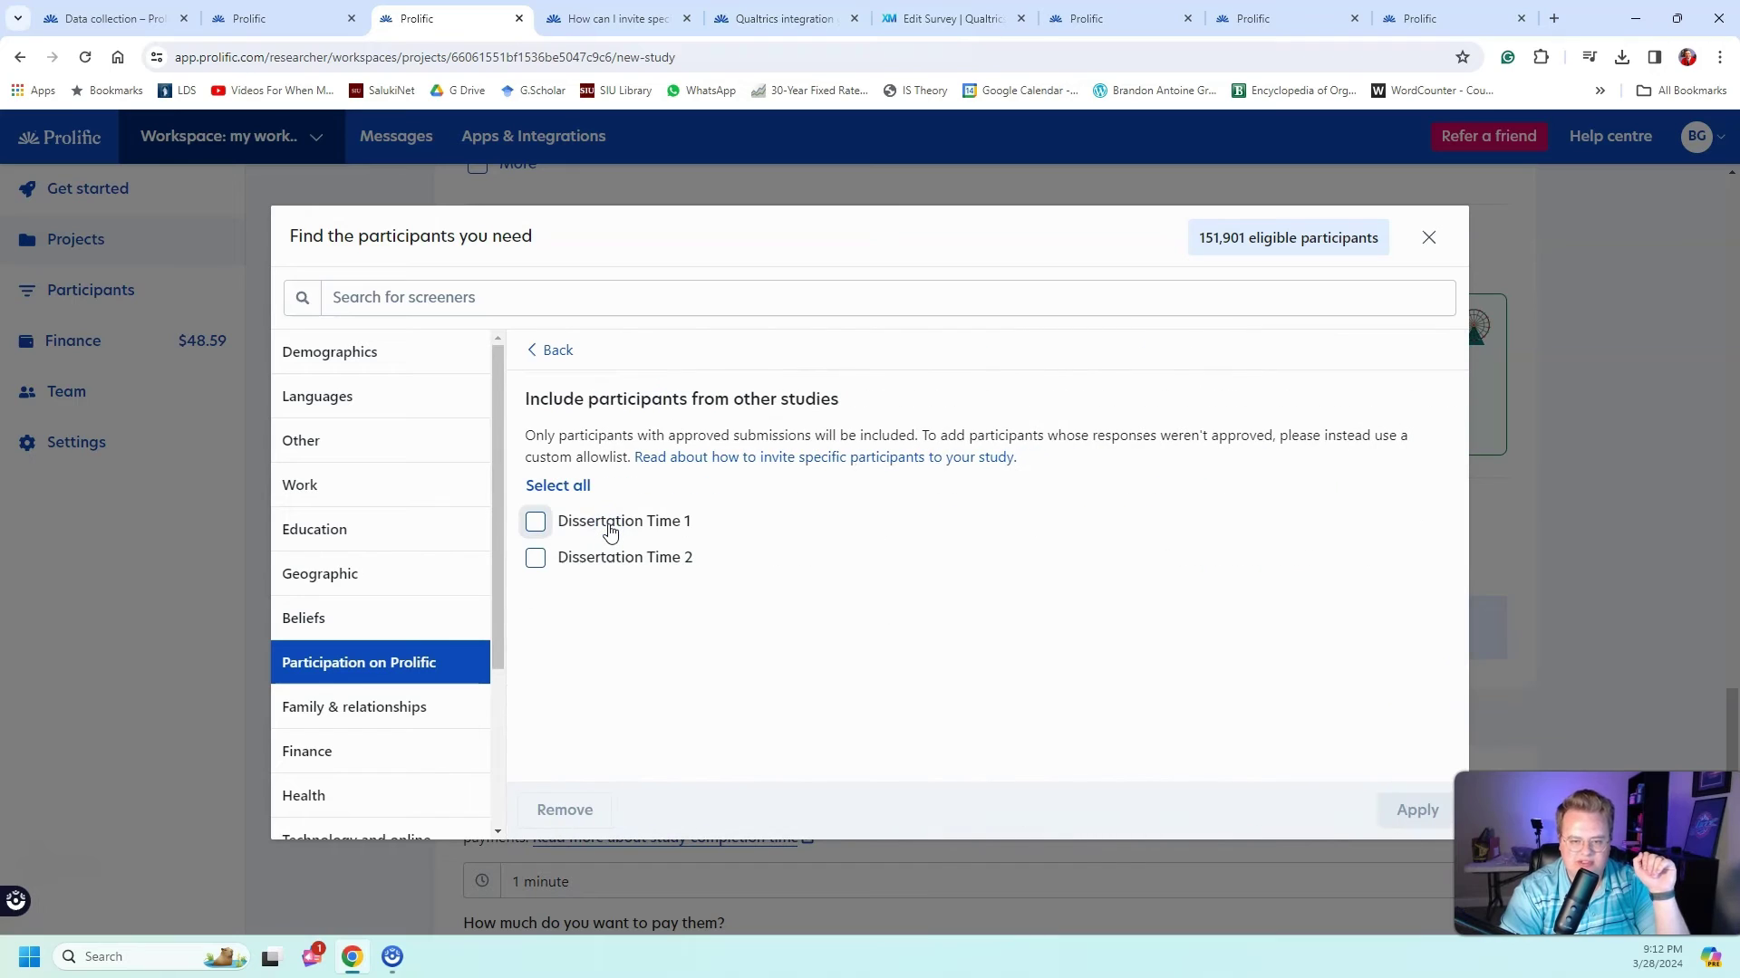
pyautogui.click(610, 521)
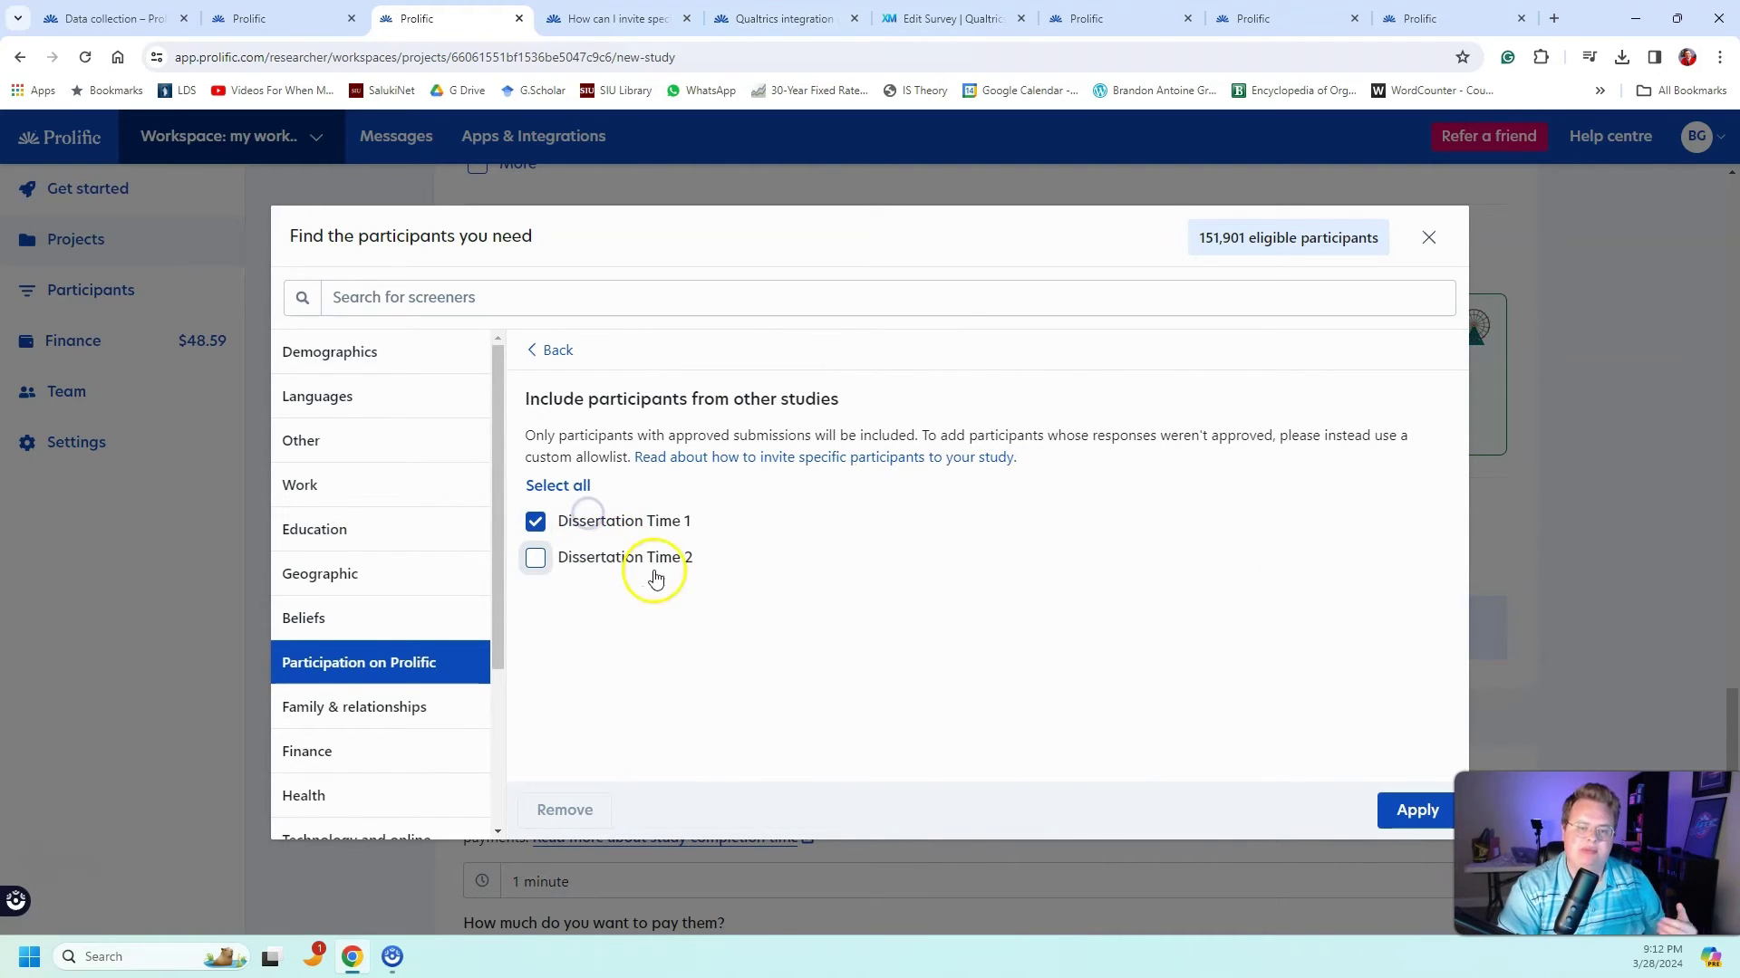
pyautogui.click(1409, 811)
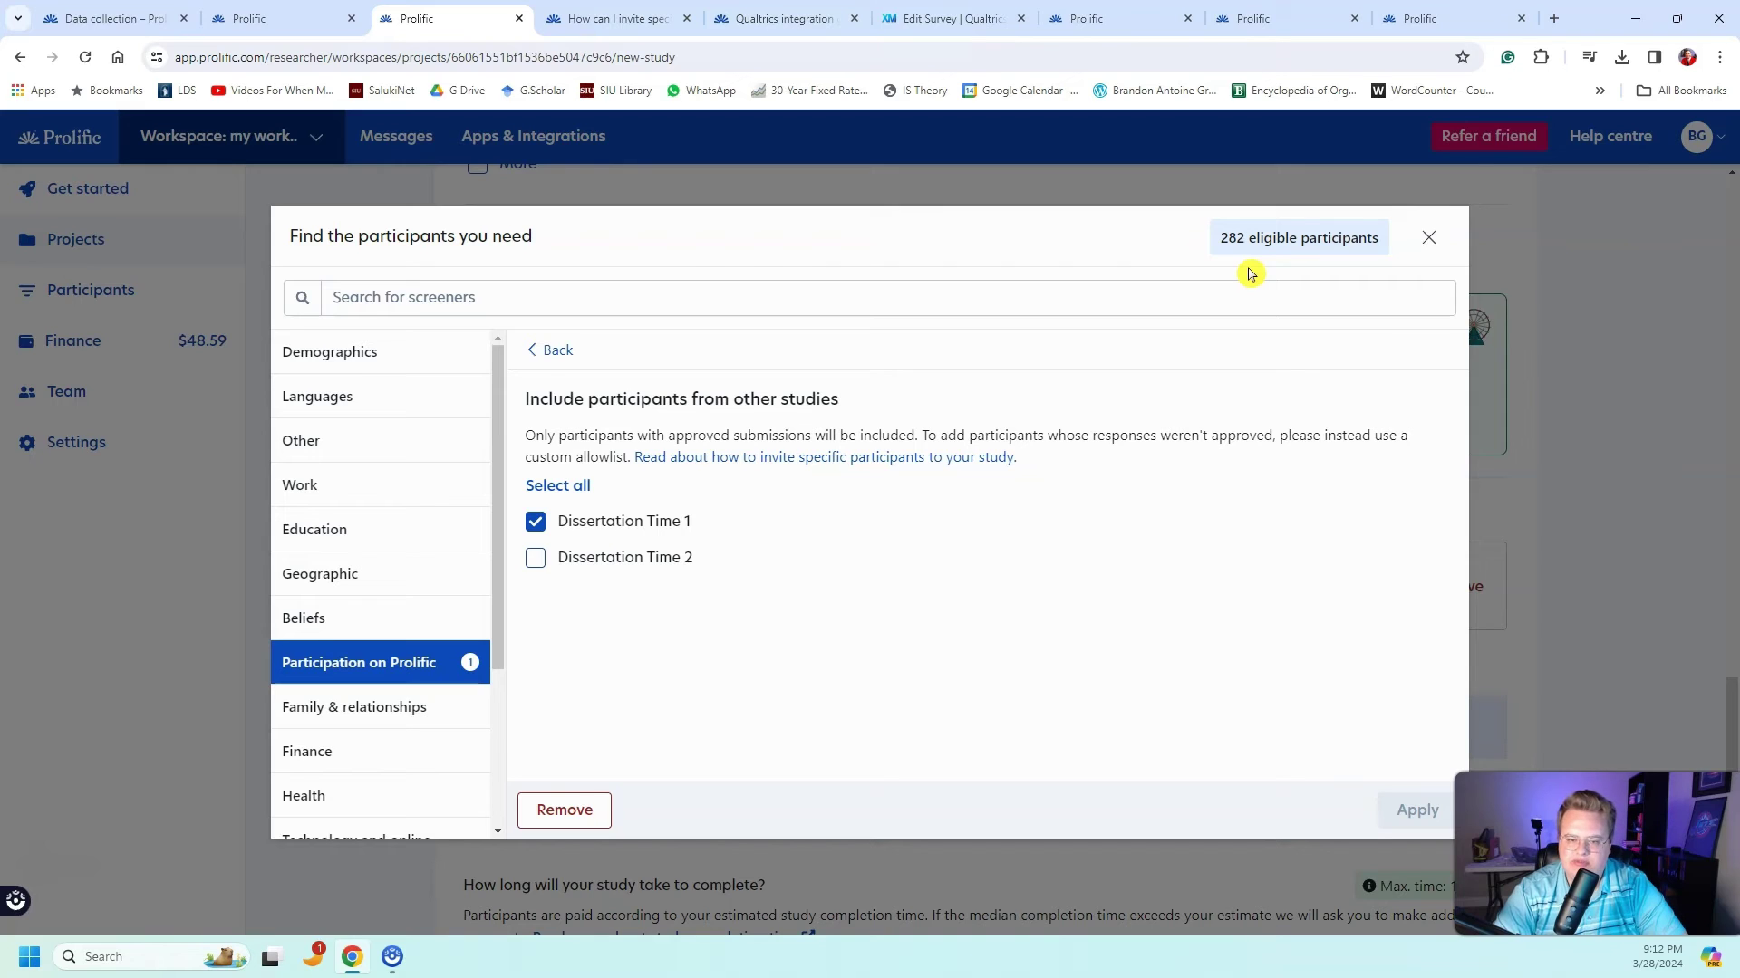
pyautogui.click(589, 528)
pyautogui.click(1413, 807)
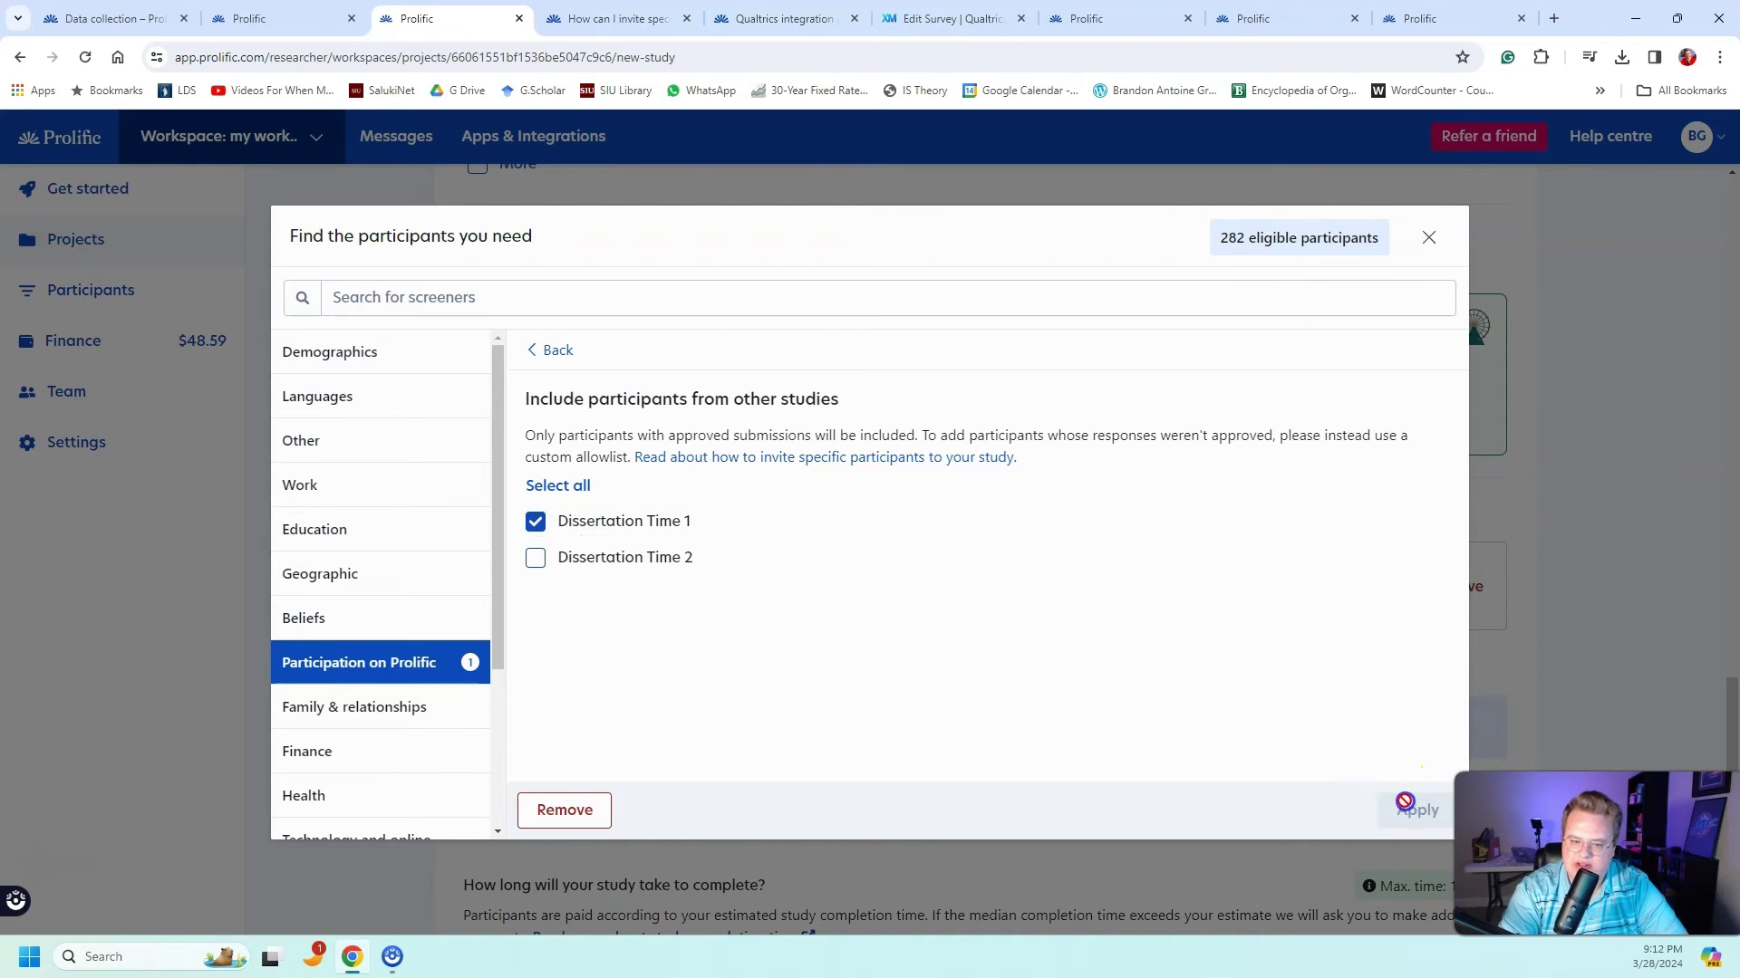
# - Close the participant finder and review the Dissertation Time 1 prescreen showing 282 eligible
pyautogui.click(1438, 239)
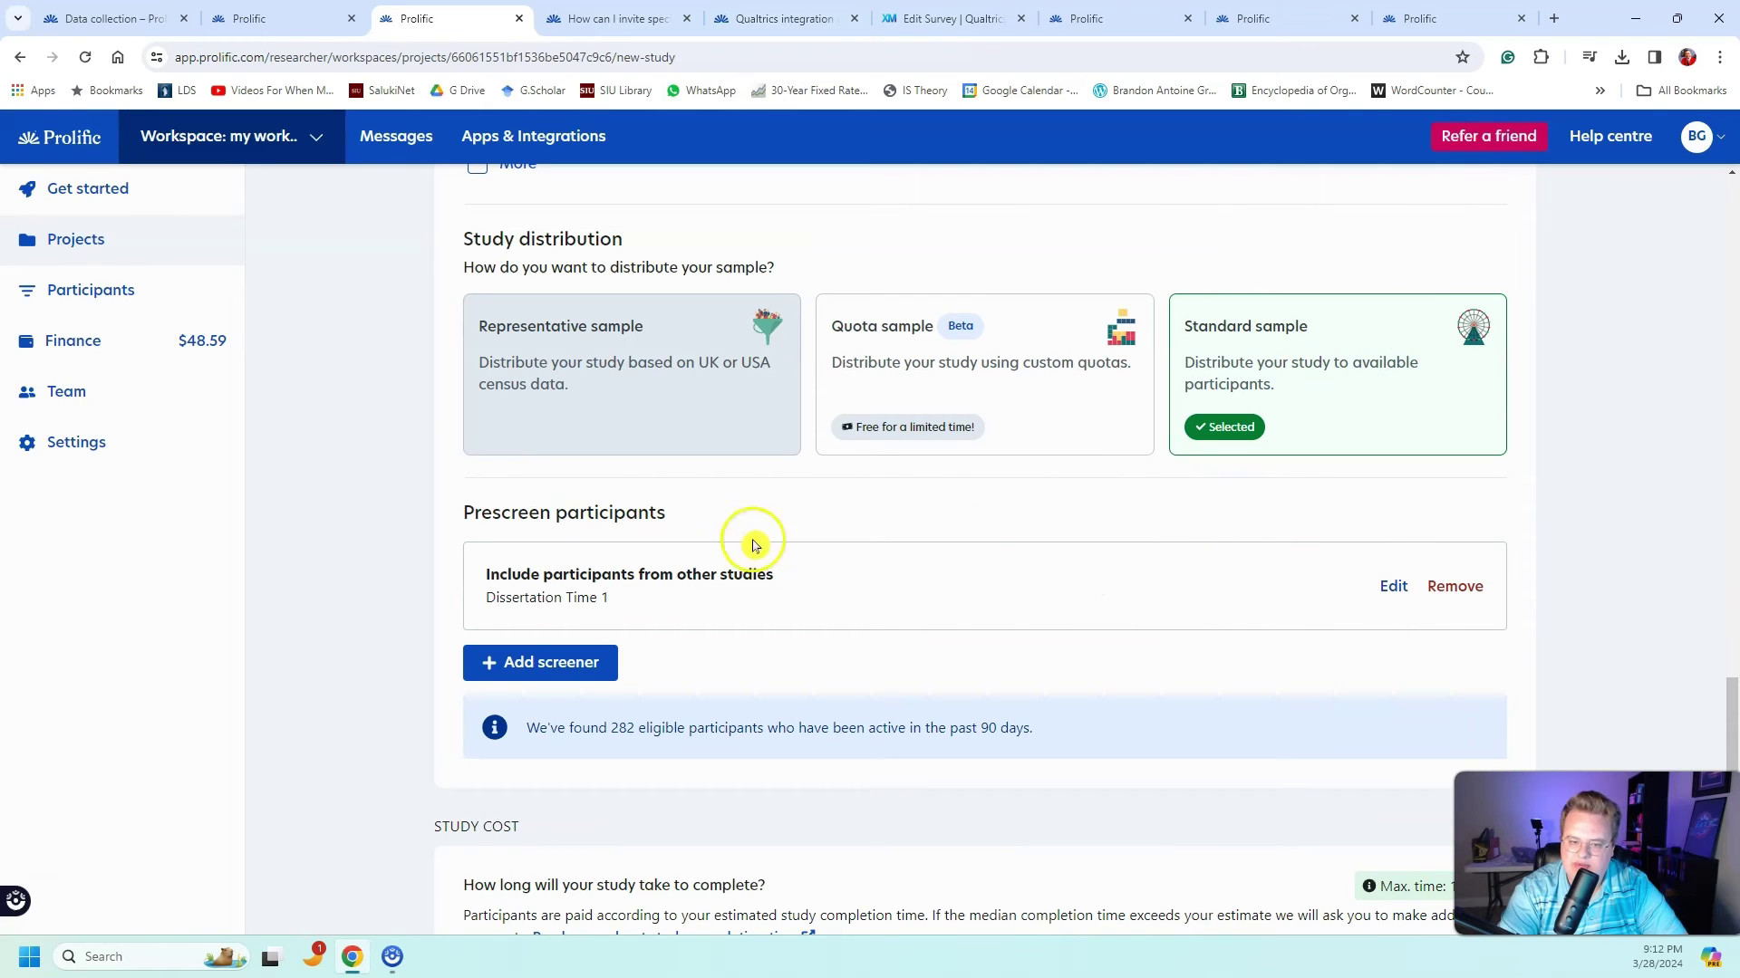
pyautogui.moveTo(460, 510); pyautogui.dragTo(941, 581)
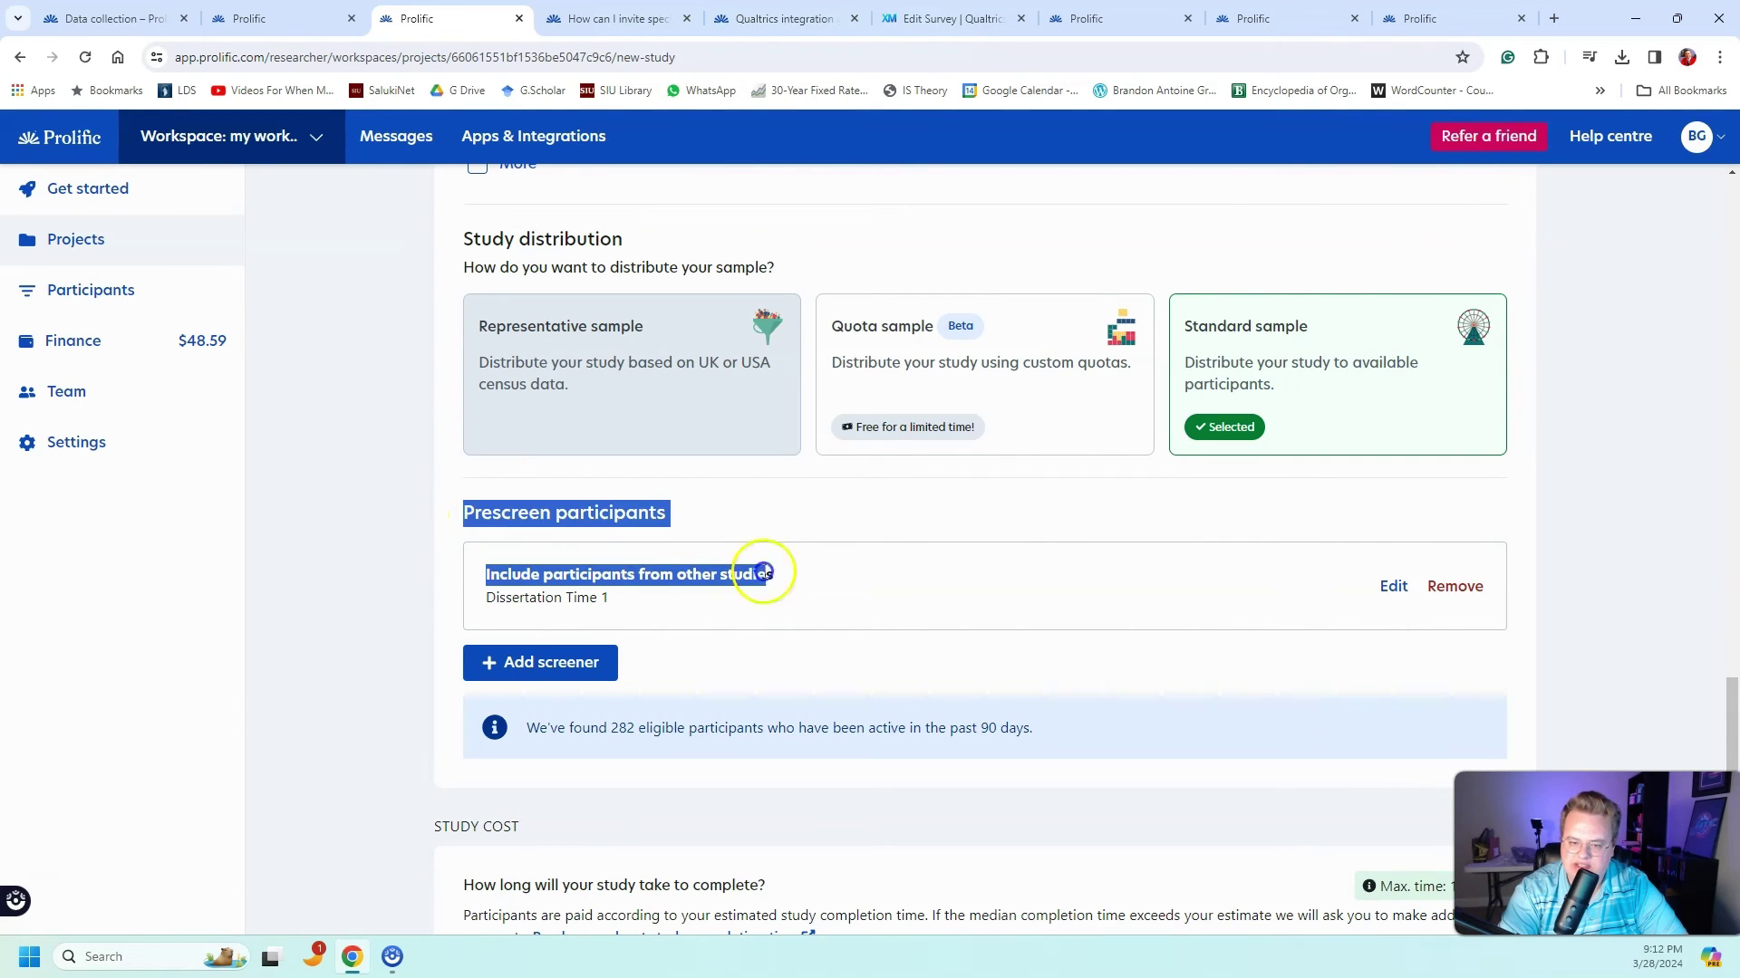
pyautogui.click(835, 709)
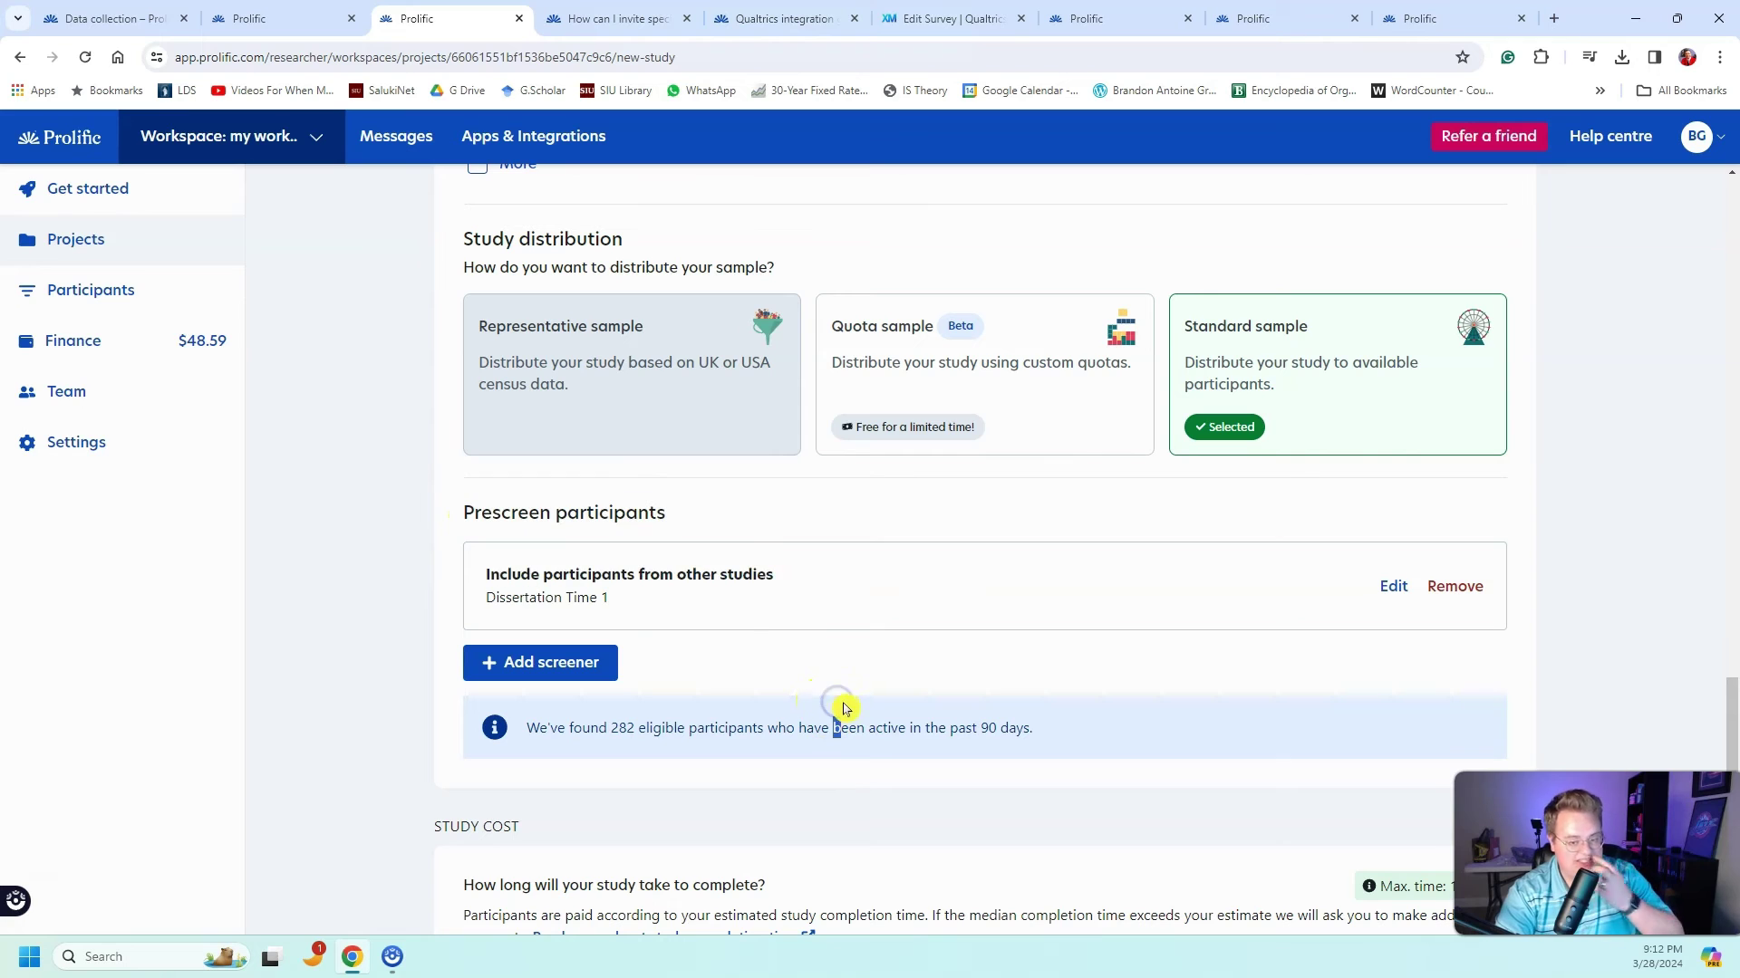
pyautogui.click(892, 748)
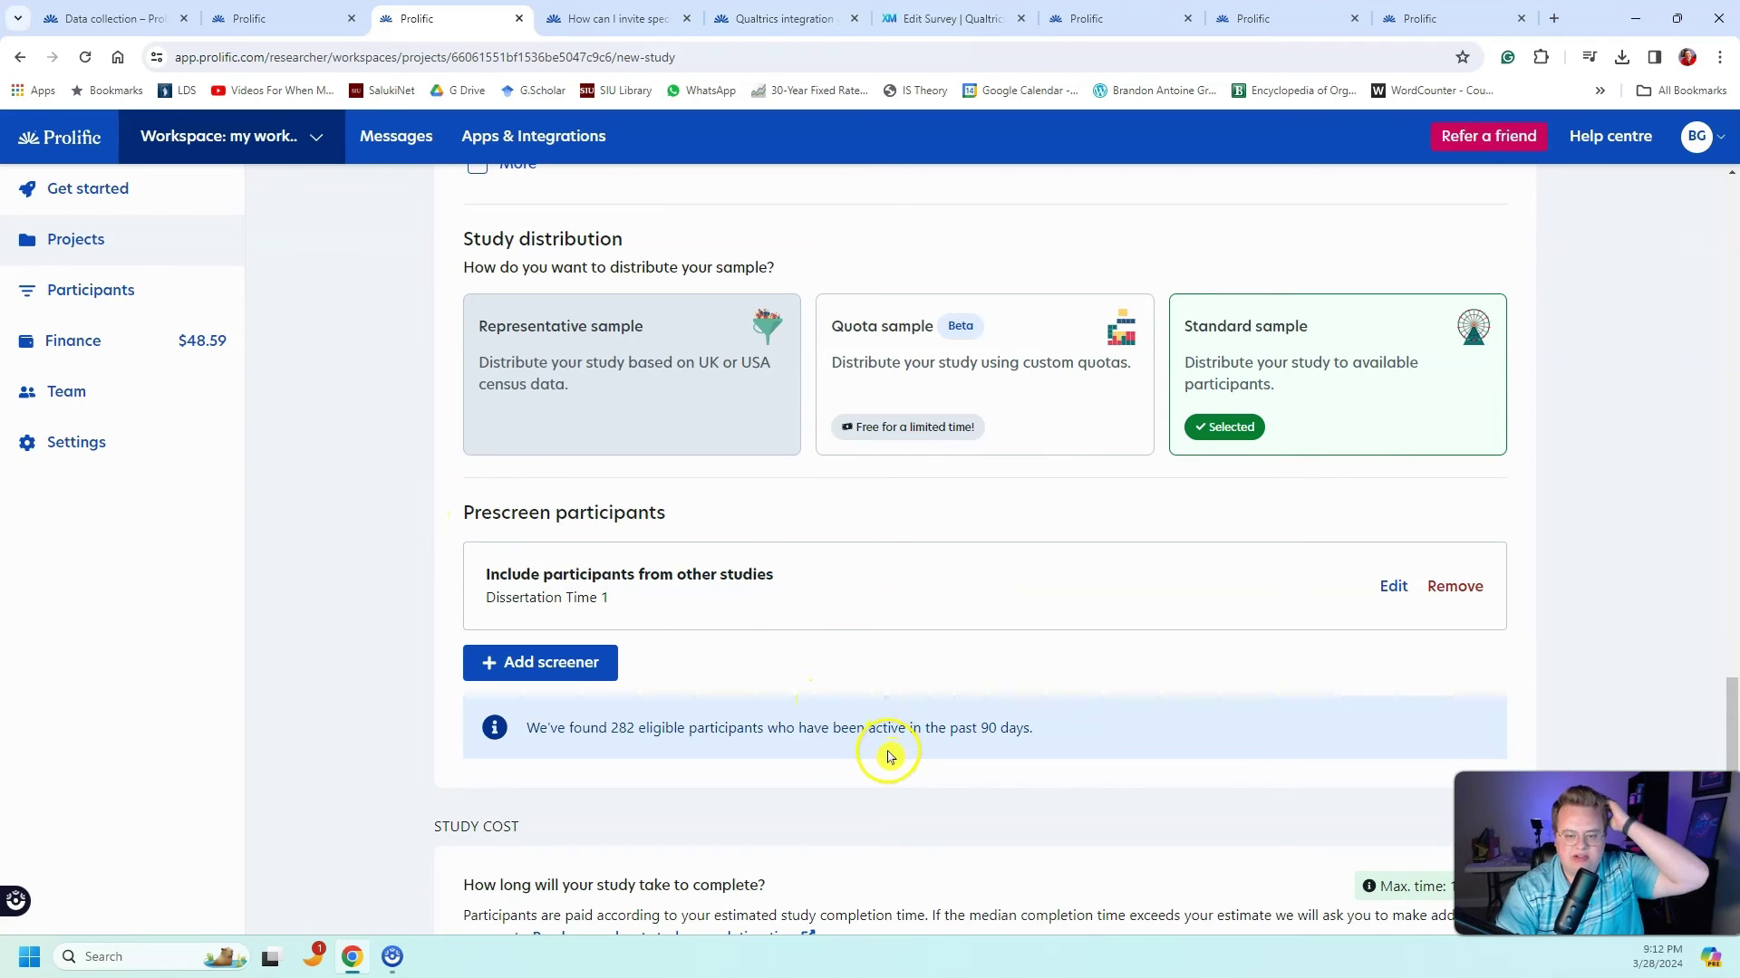
pyautogui.scroll(-1, 892, 747)
pyautogui.scroll(-4, 900, 736)
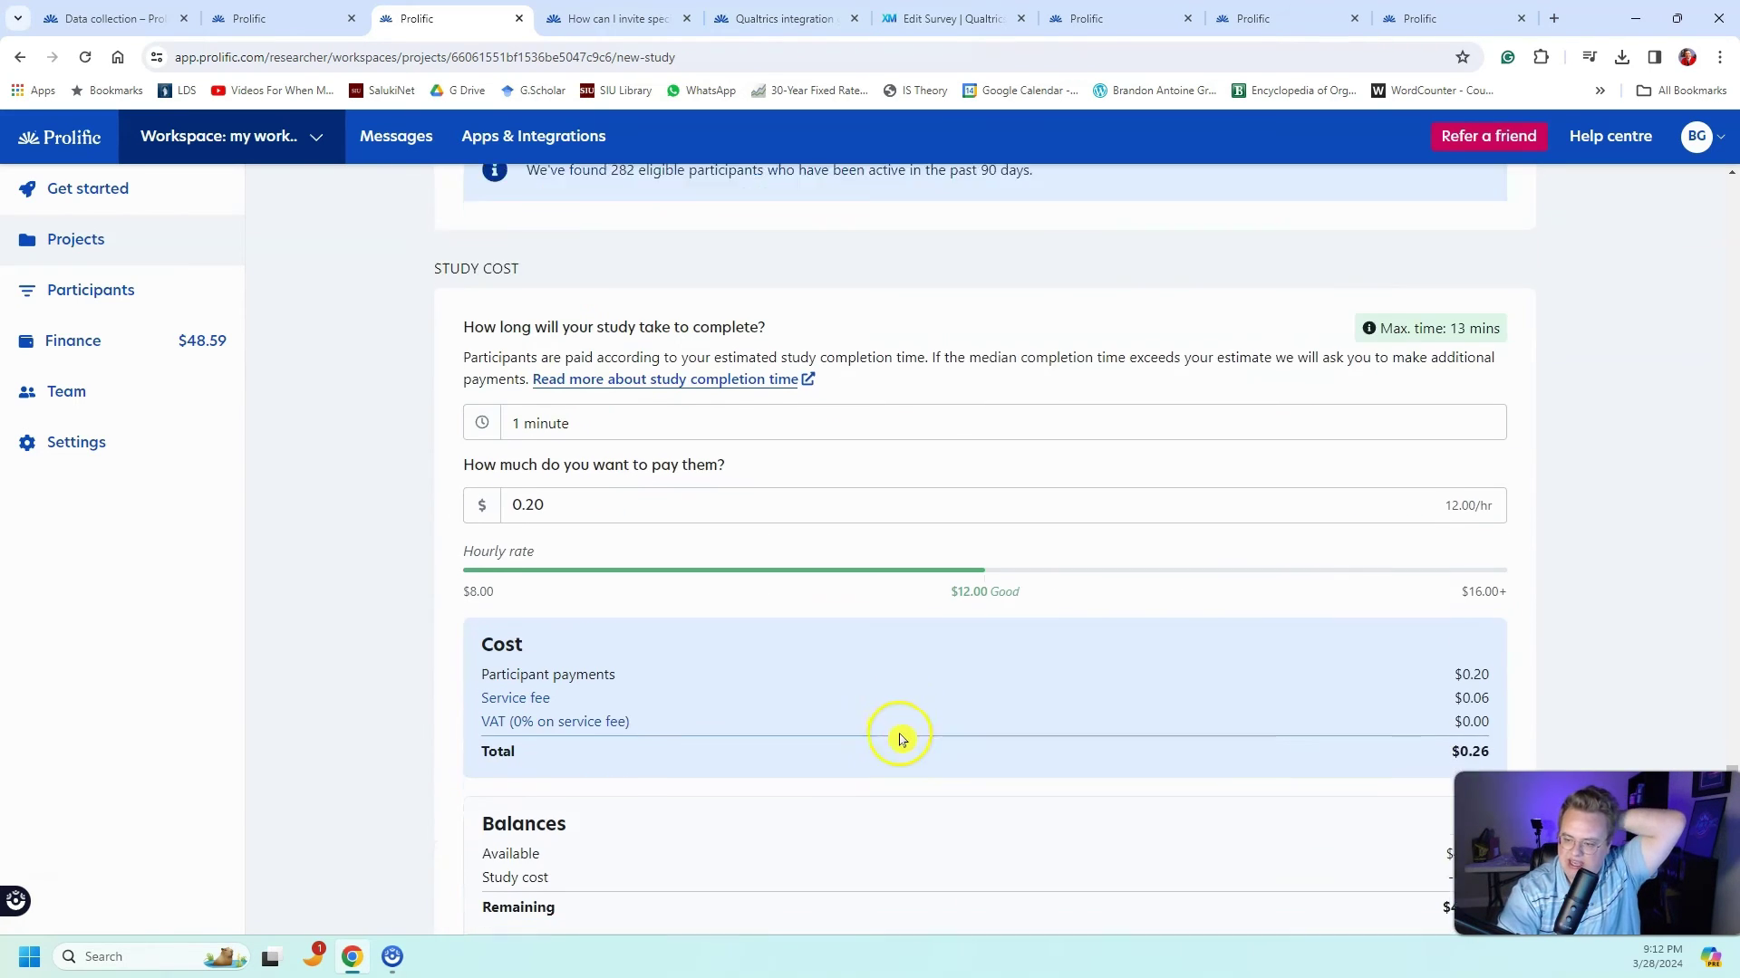
pyautogui.scroll(-1, 951, 741)
pyautogui.scroll(5, 1128, 750)
pyautogui.moveTo(598, 601); pyautogui.dragTo(1046, 603)
pyautogui.click(1098, 618)
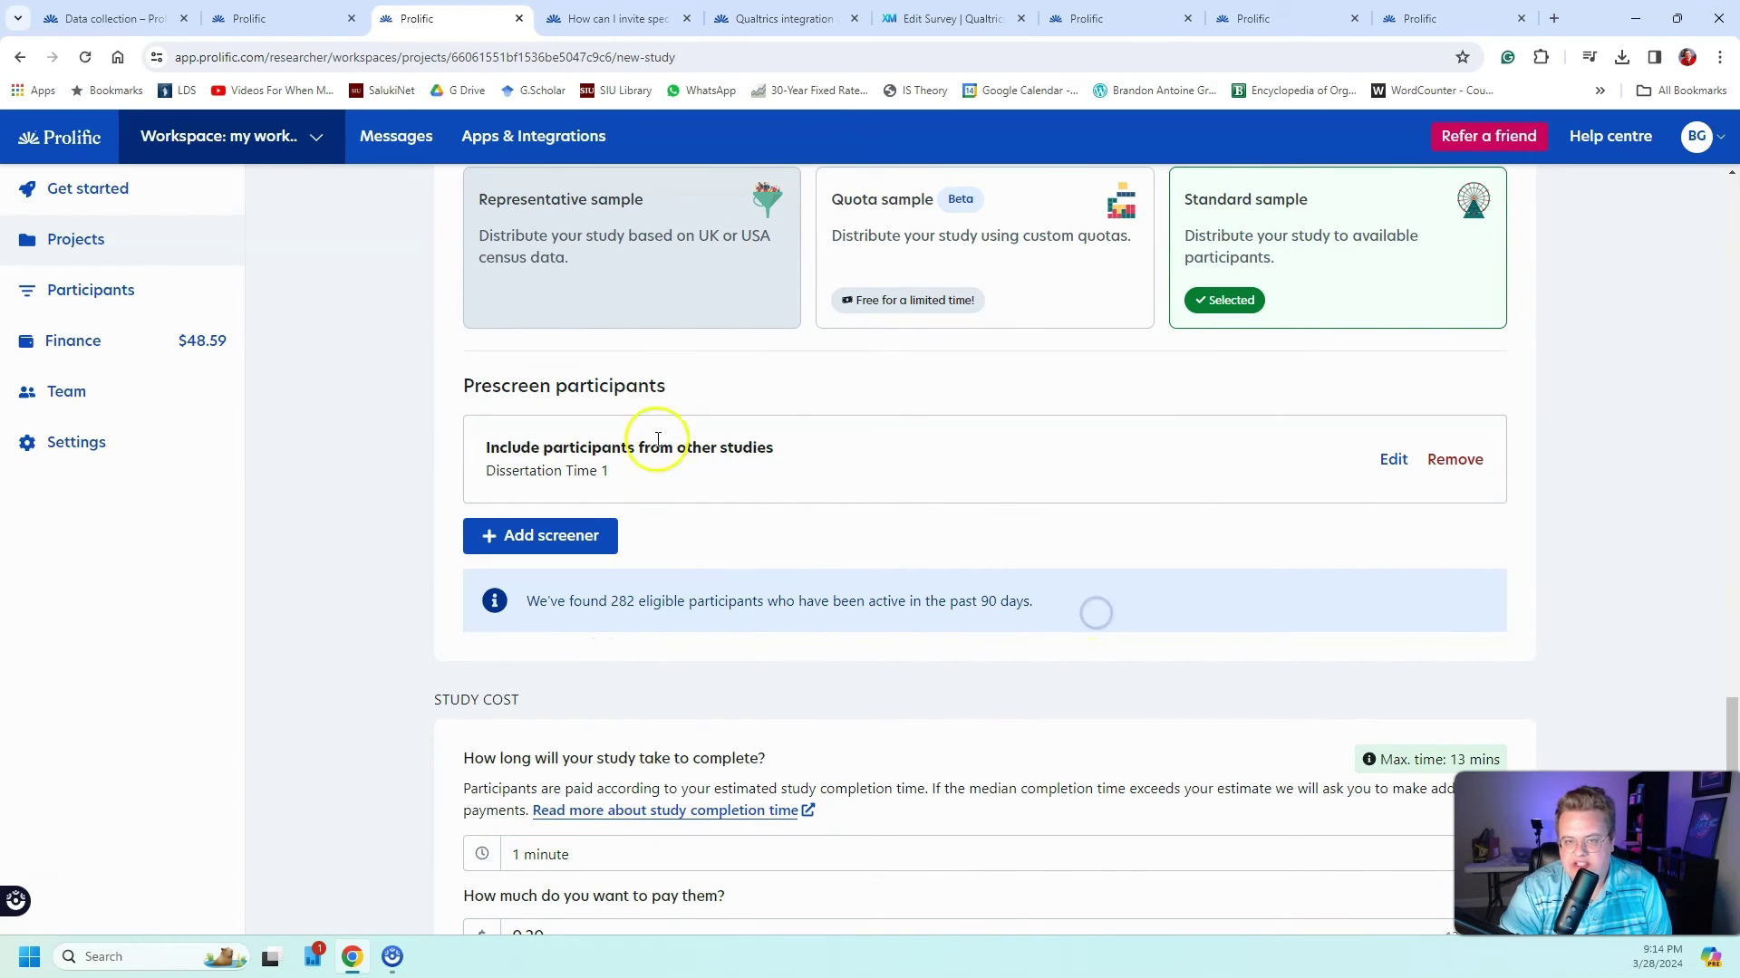
pyautogui.click(956, 20)
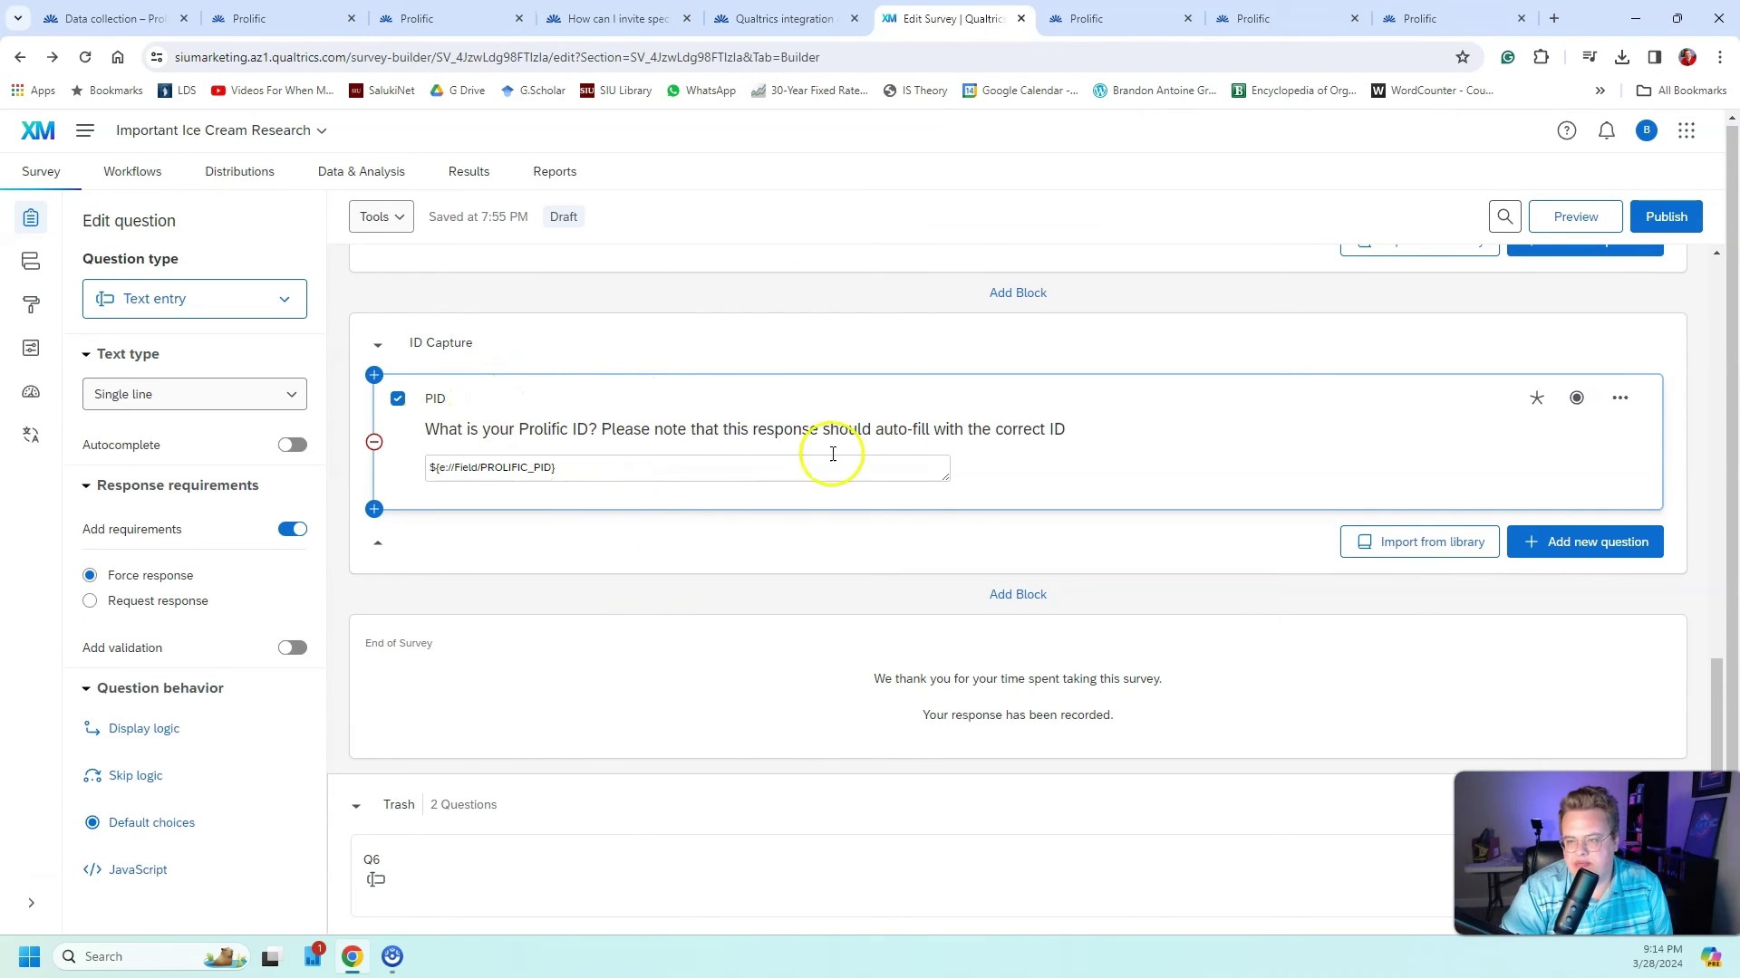
pyautogui.moveTo(1018, 442)
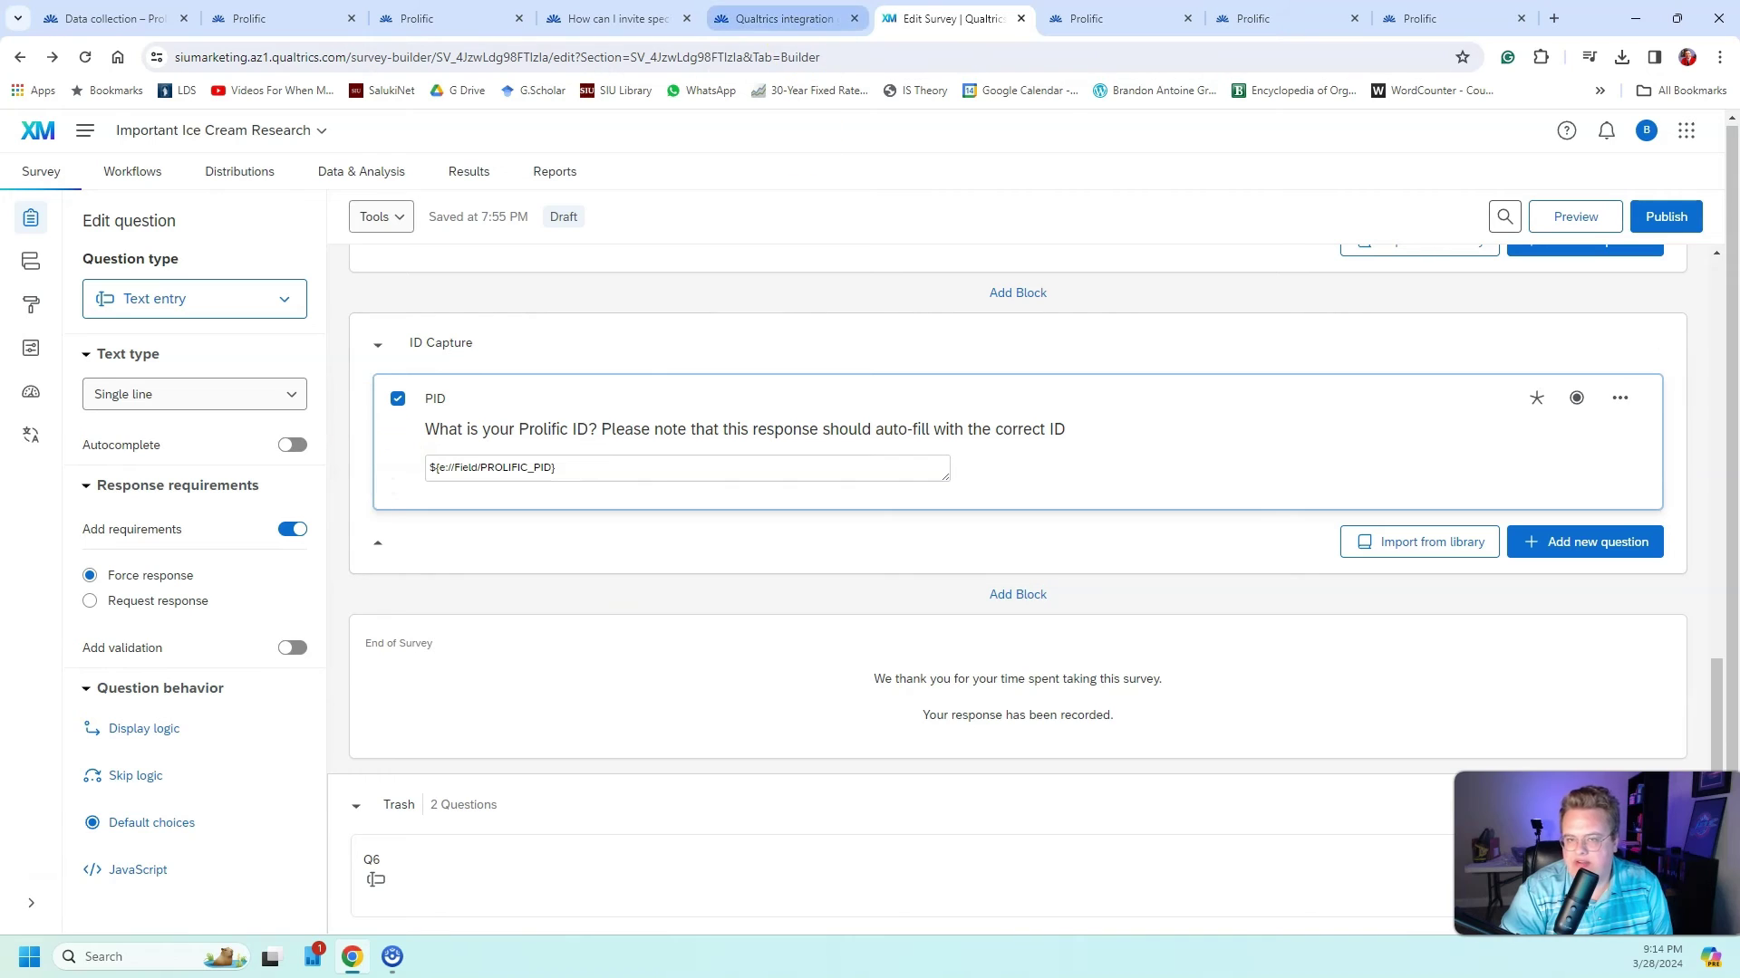
pyautogui.click(459, 17)
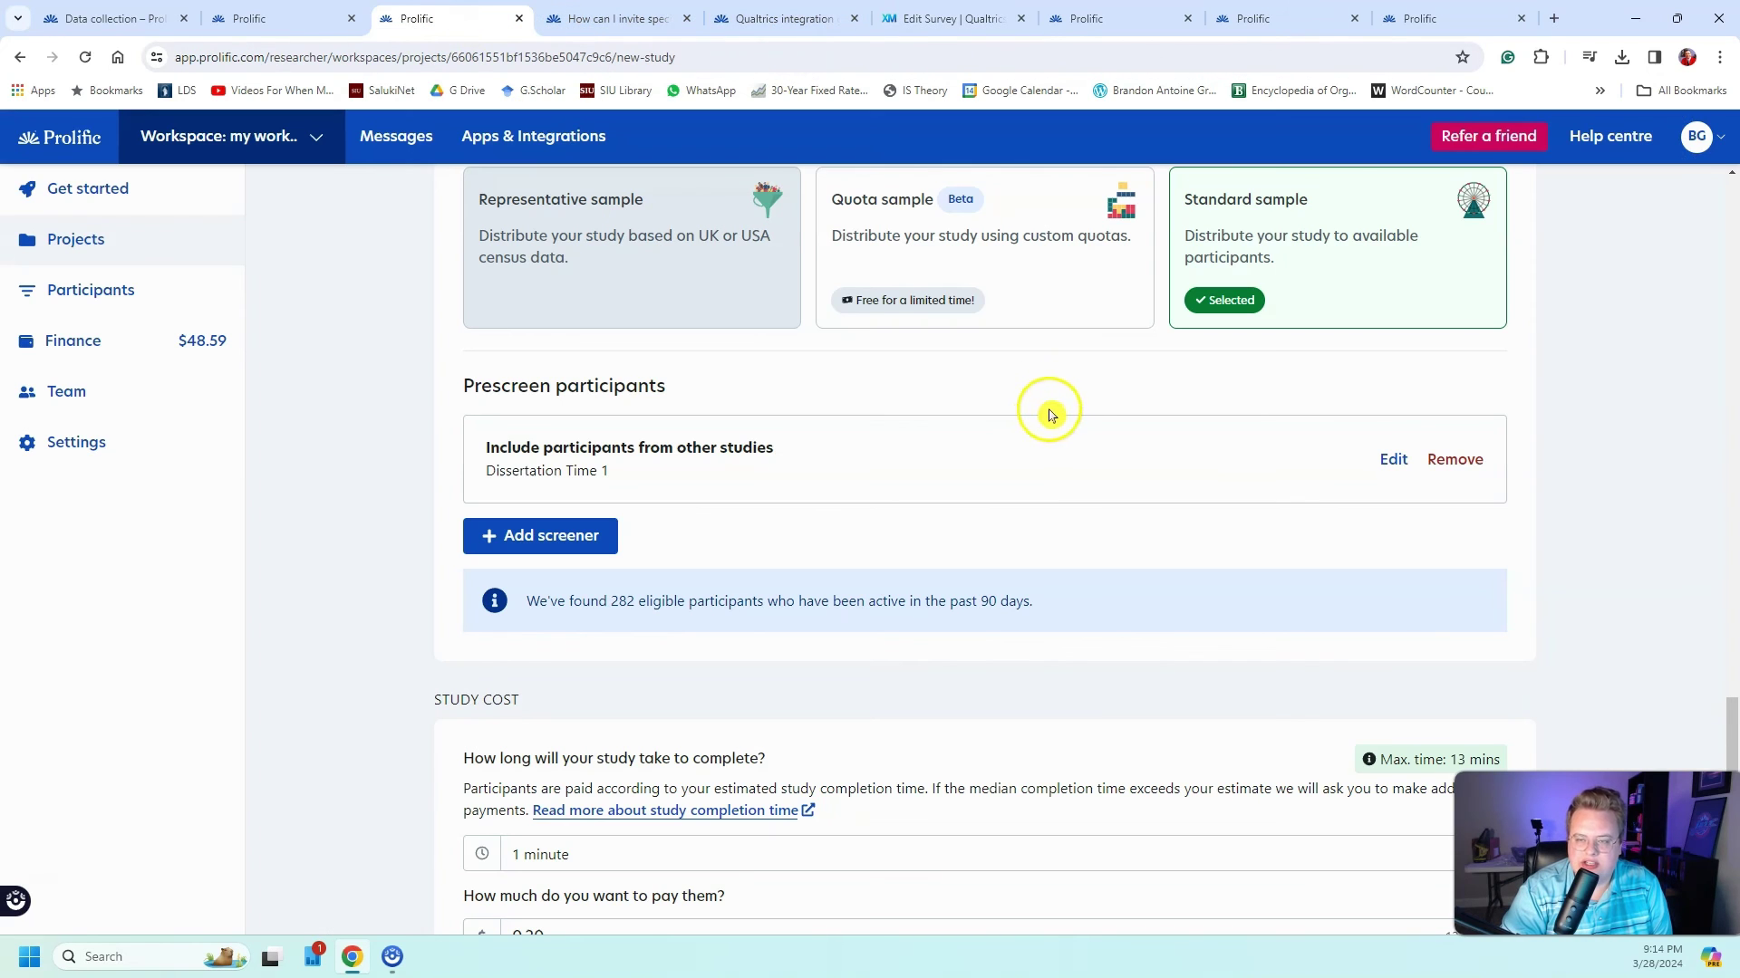
pyautogui.scroll(-2, 1001, 405)
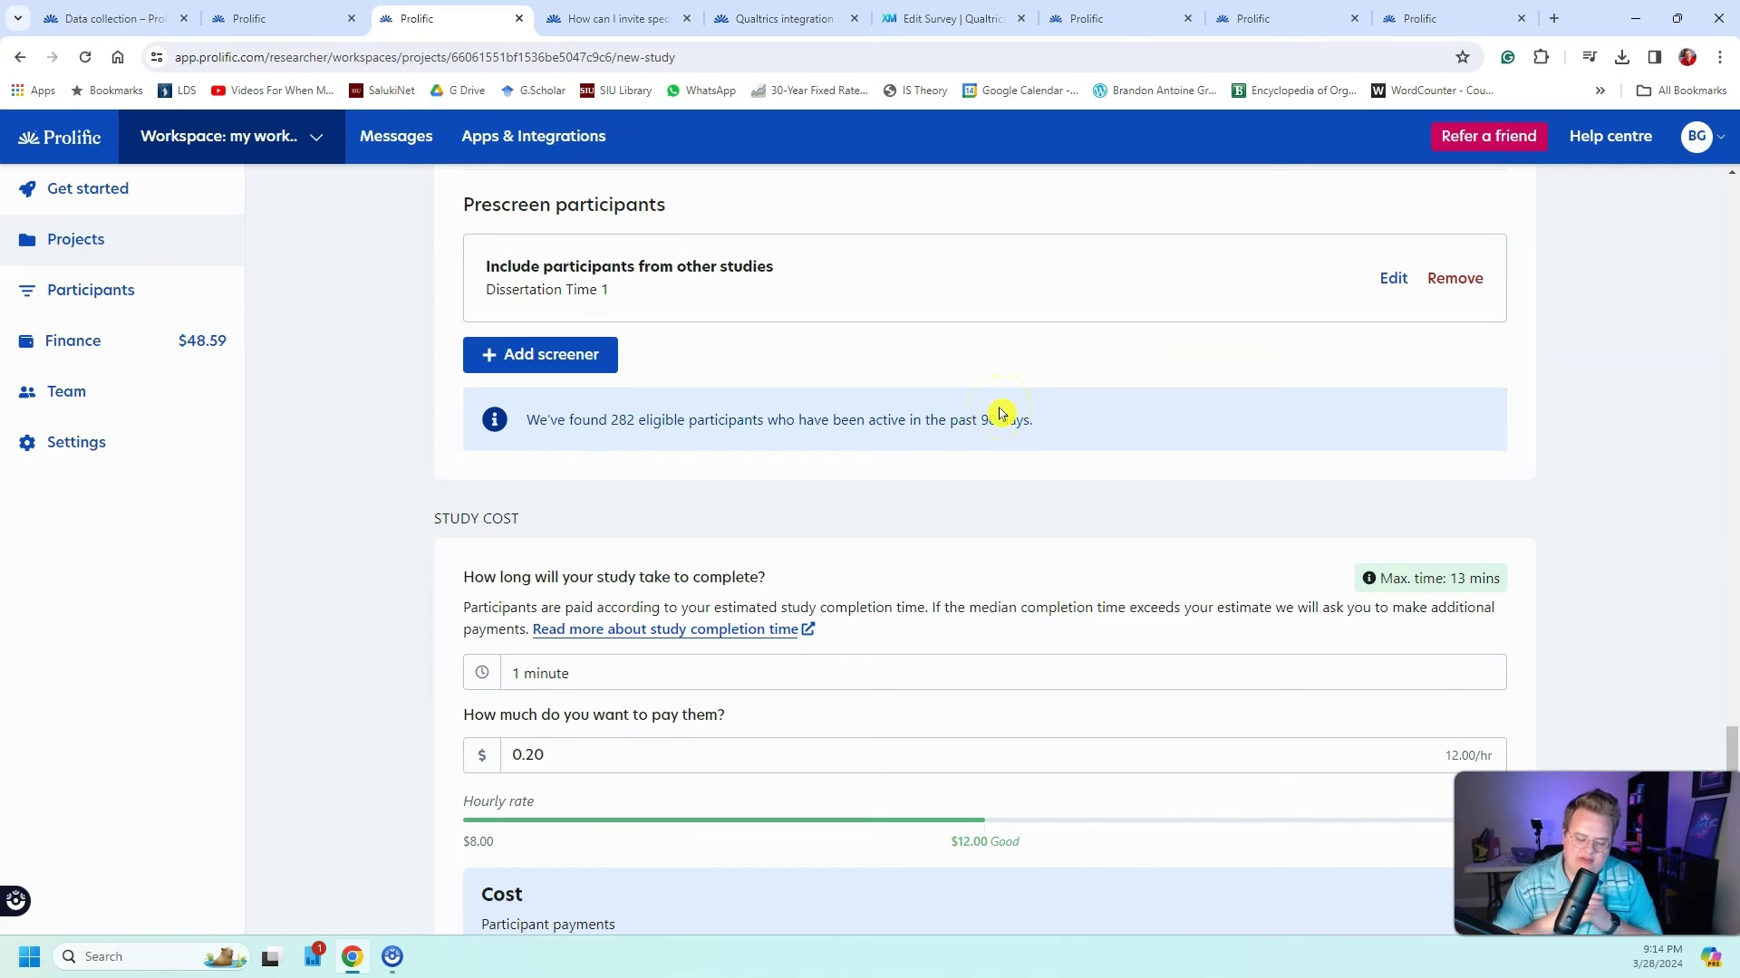